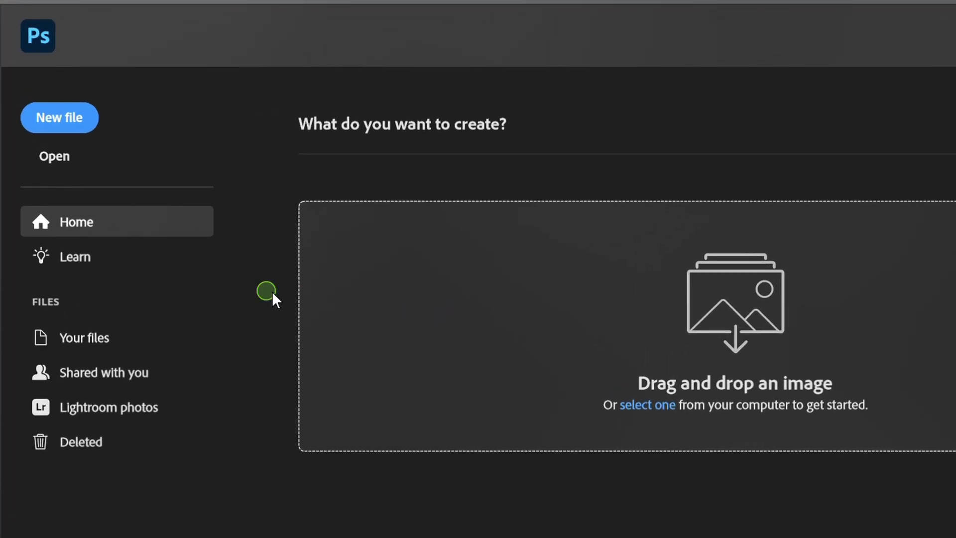
Open the wine glass JPG from the Home screen's Open dialog
click(56, 161)
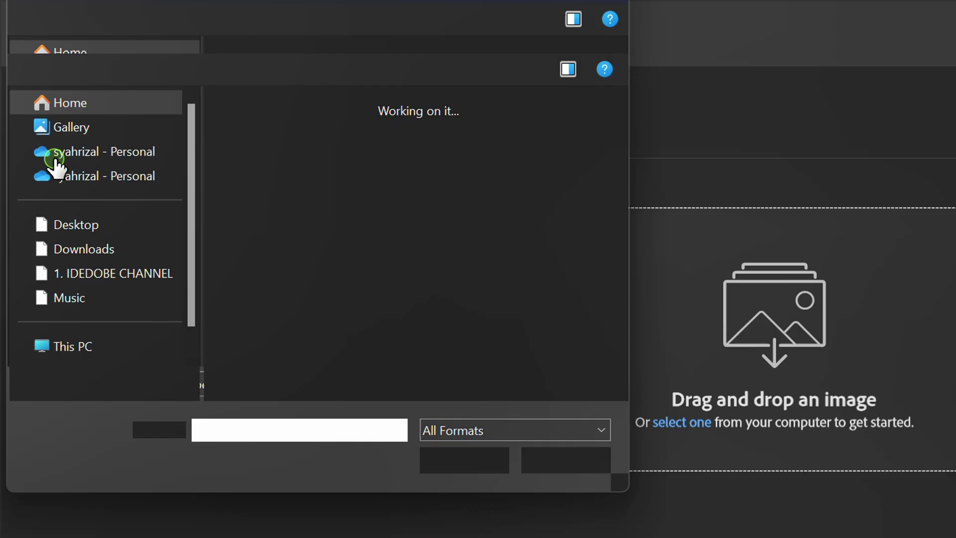
click(378, 163)
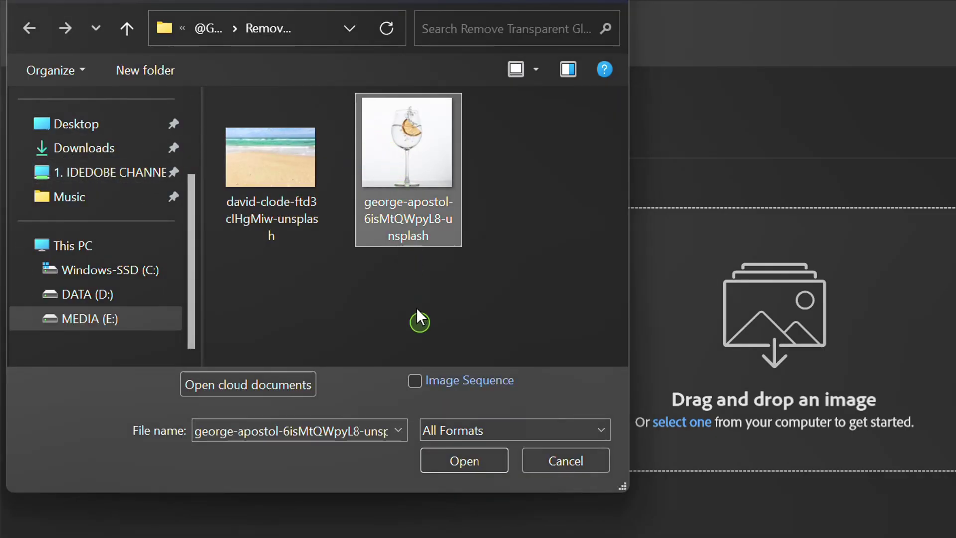
click(468, 459)
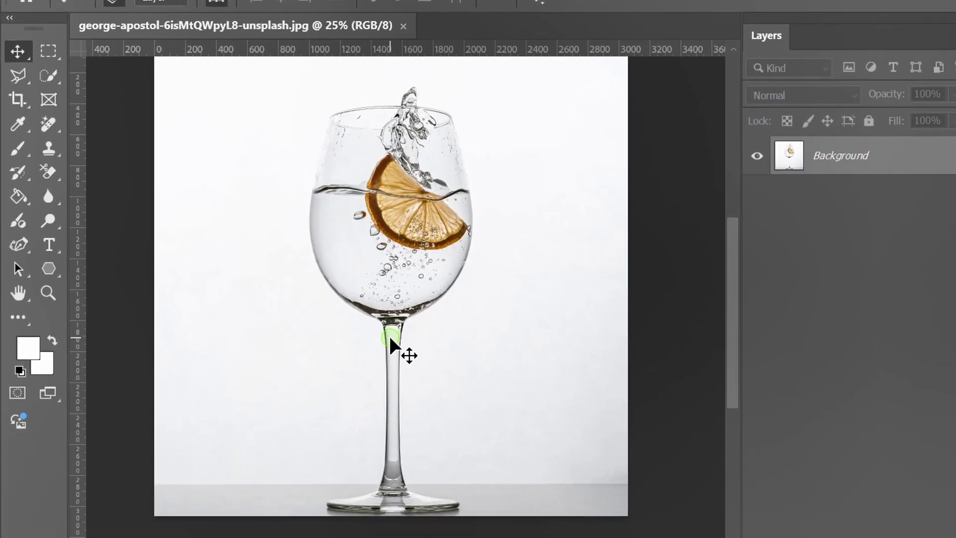
Copy the table strip along the image bottom onto a new layer with a rectangular marquee
drag(390, 339, 370, 150)
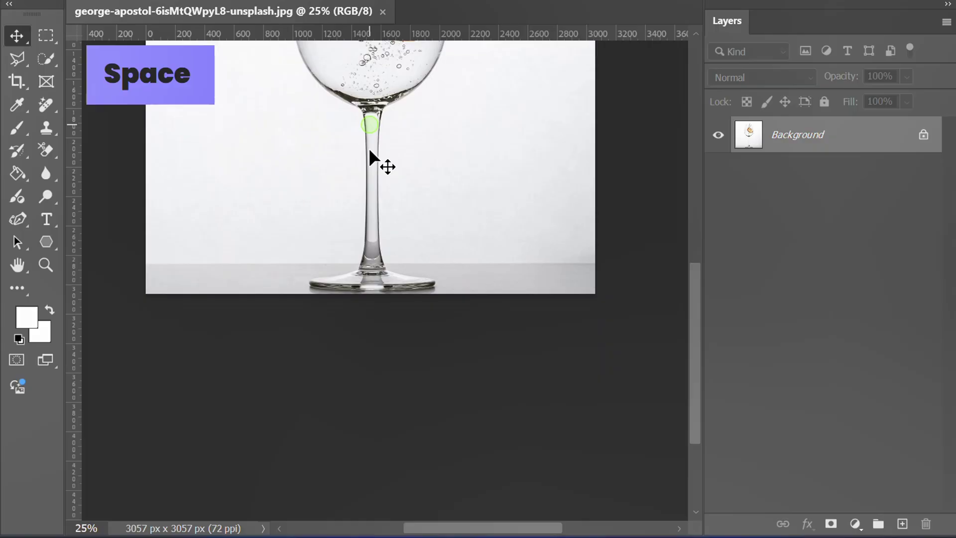
click(141, 141)
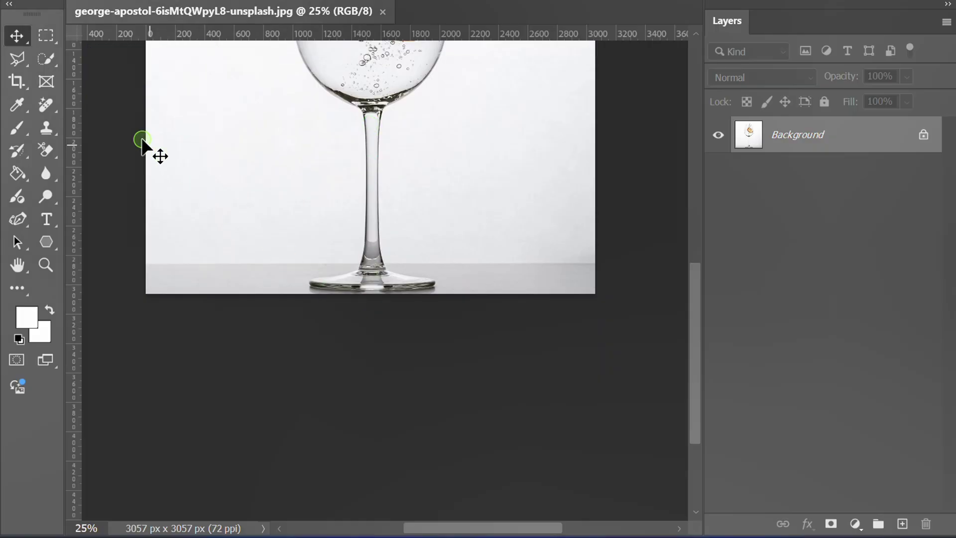
click(44, 40)
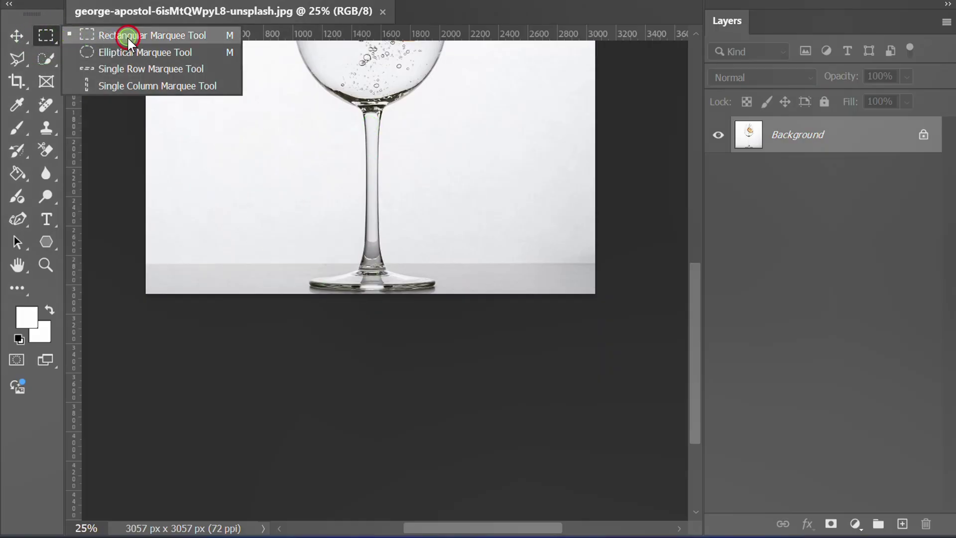
click(107, 38)
drag(135, 264, 617, 338)
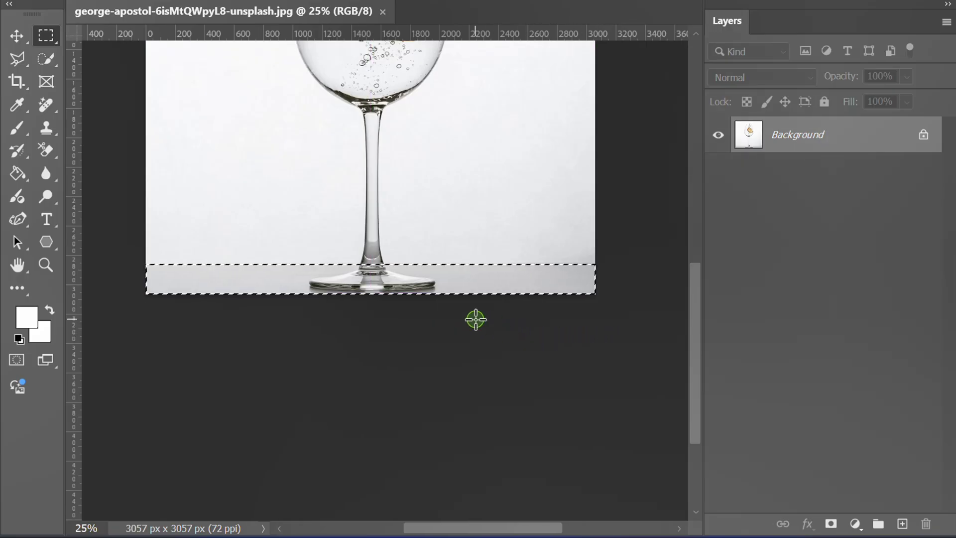
key(ctrl+j)
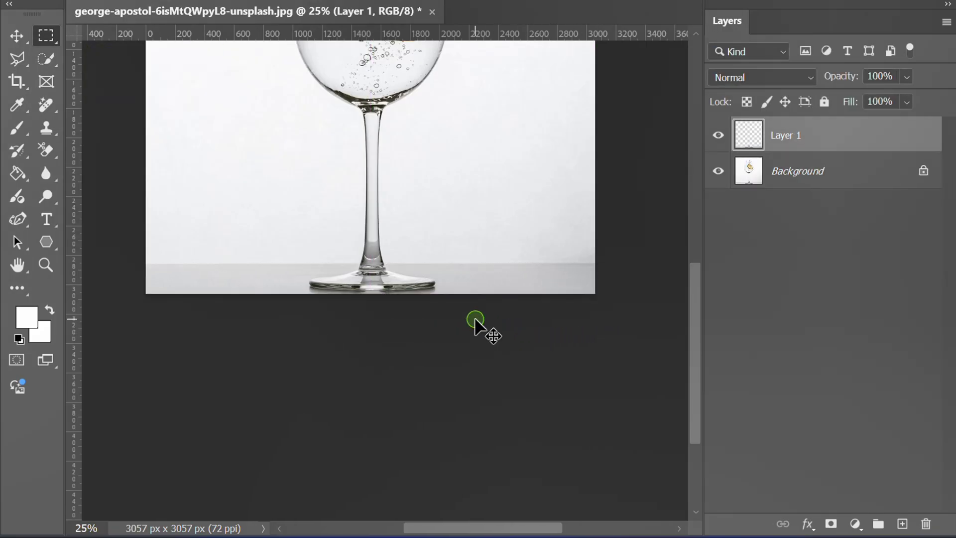
Duplicate the Background layer and rename the copy 'Glass'
click(802, 175)
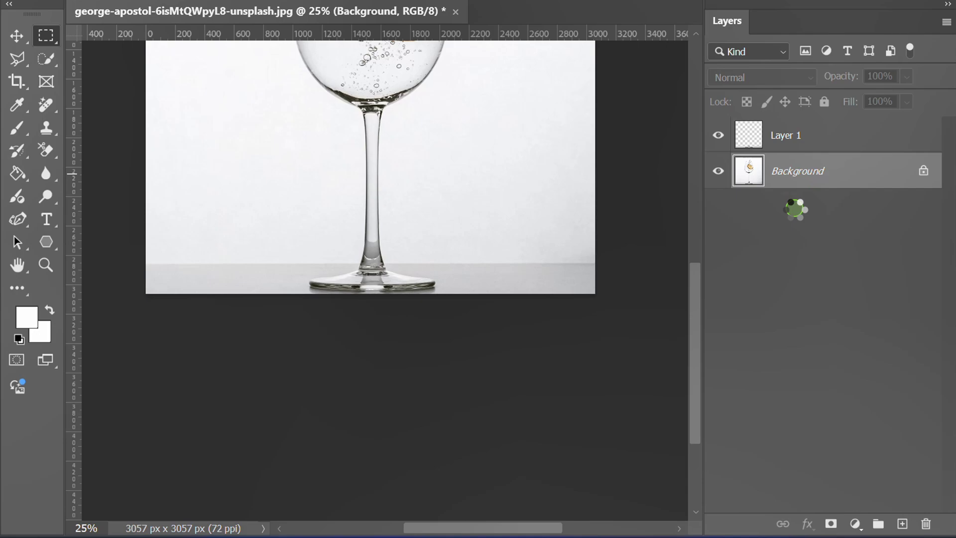
key(ctrl+j)
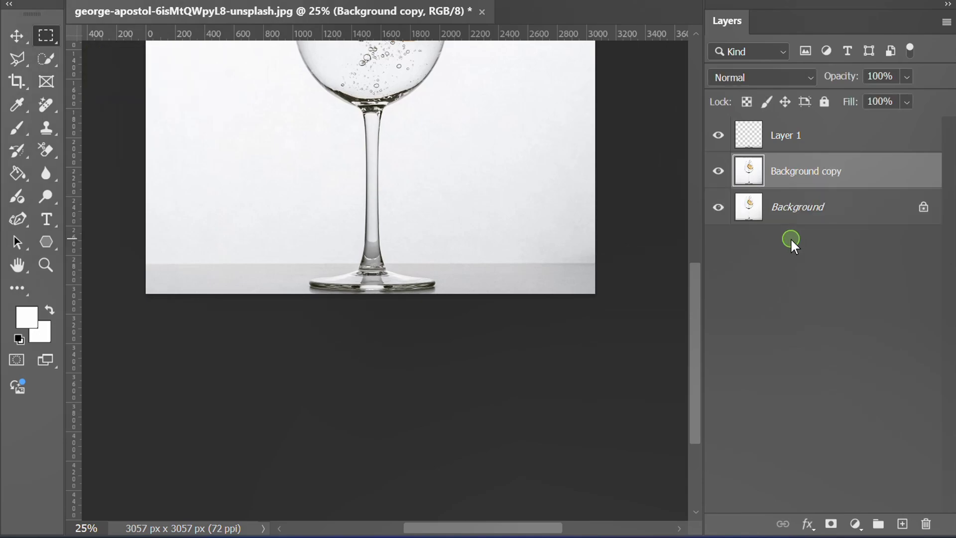
double_click(798, 171)
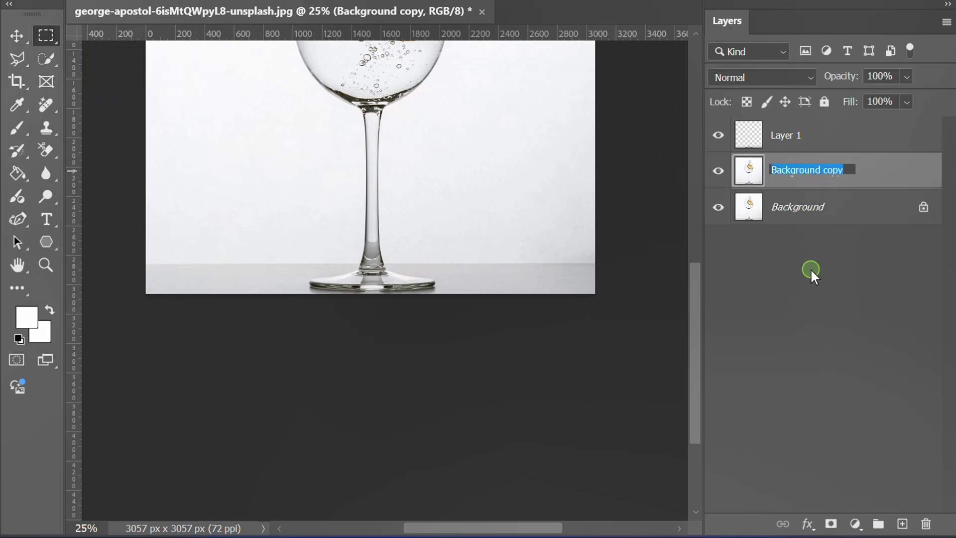
text(Glass)
key(Return)
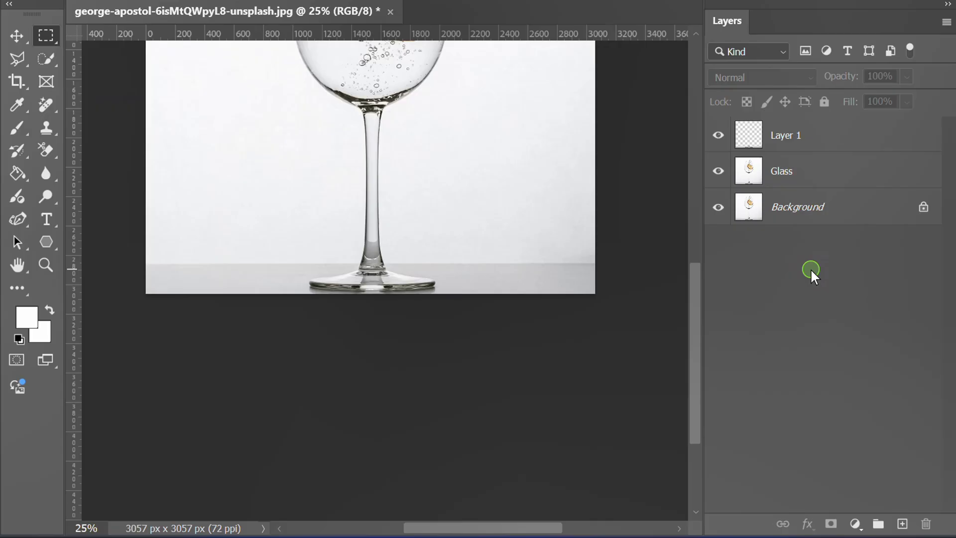
drag(518, 170, 508, 326)
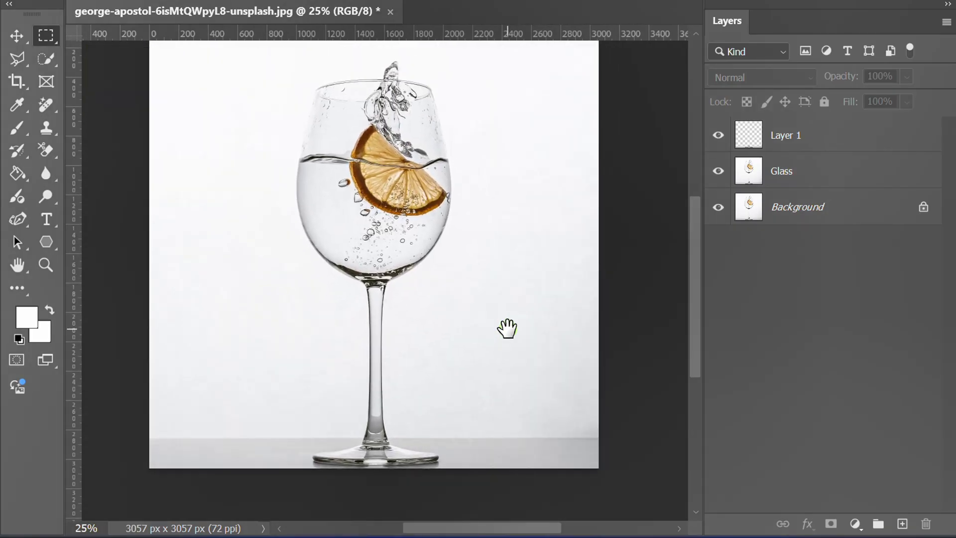
Mask the Glass layer using a Cloud-mode Select Subject, then move it above Layer 1
click(802, 171)
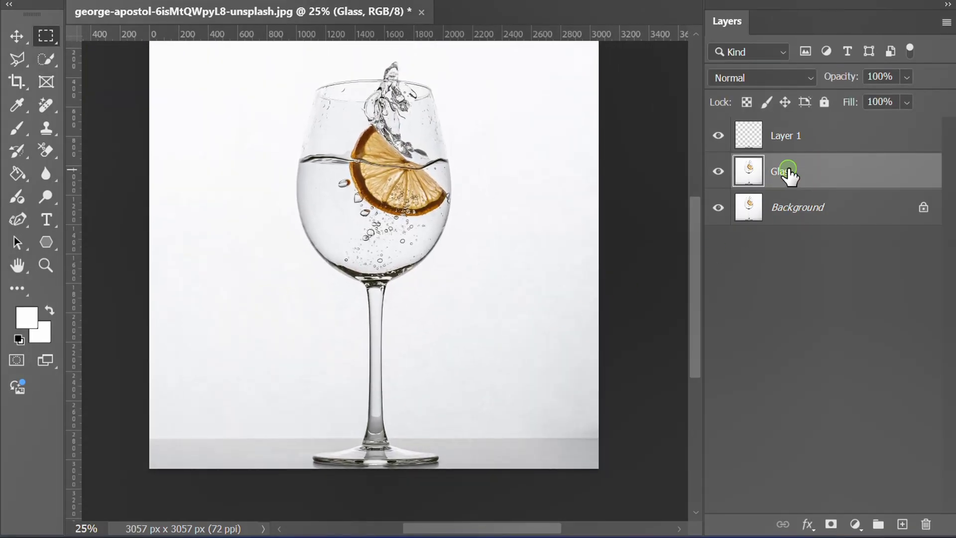
click(46, 93)
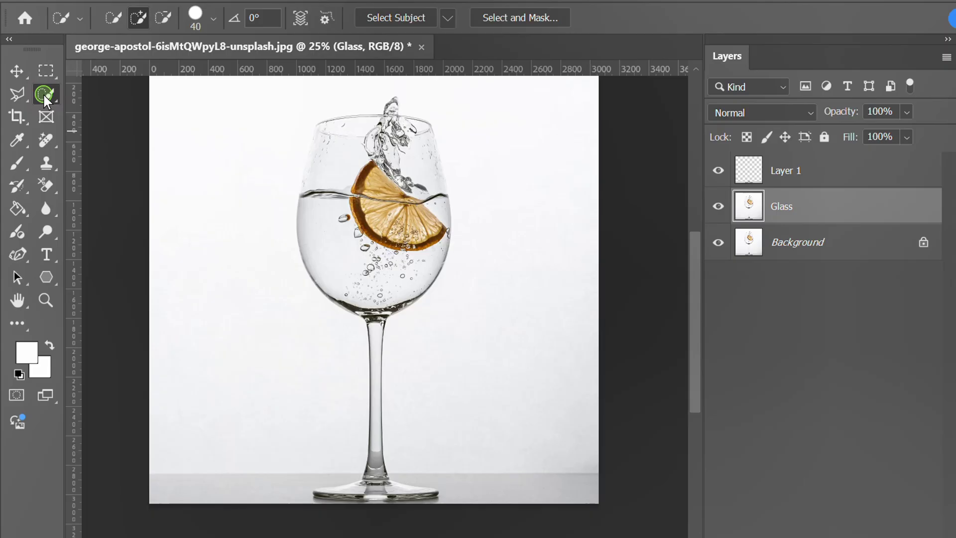
click(453, 25)
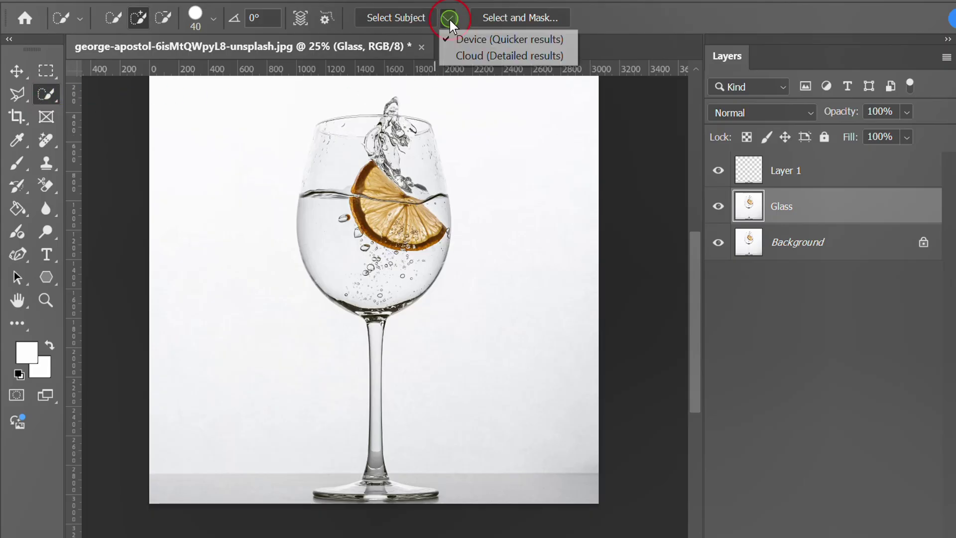
click(469, 56)
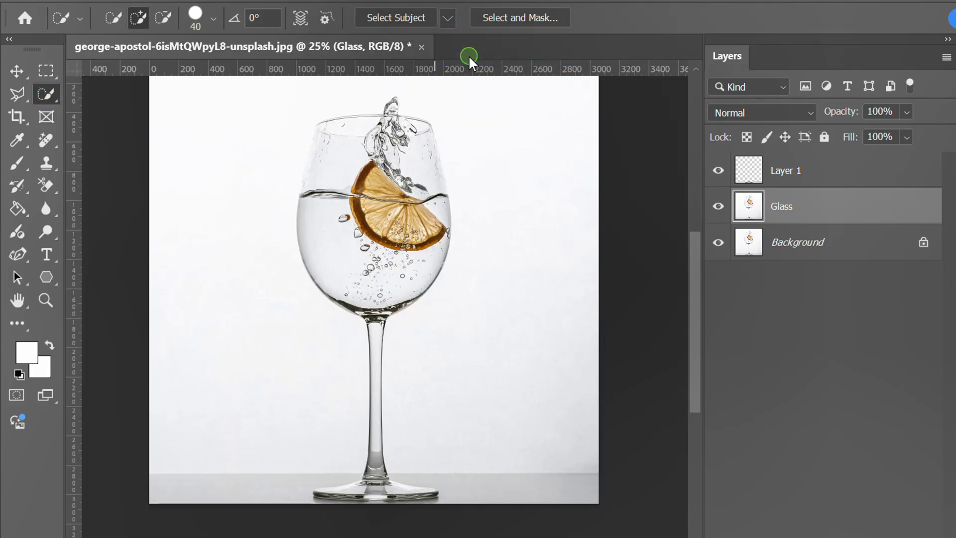
click(402, 20)
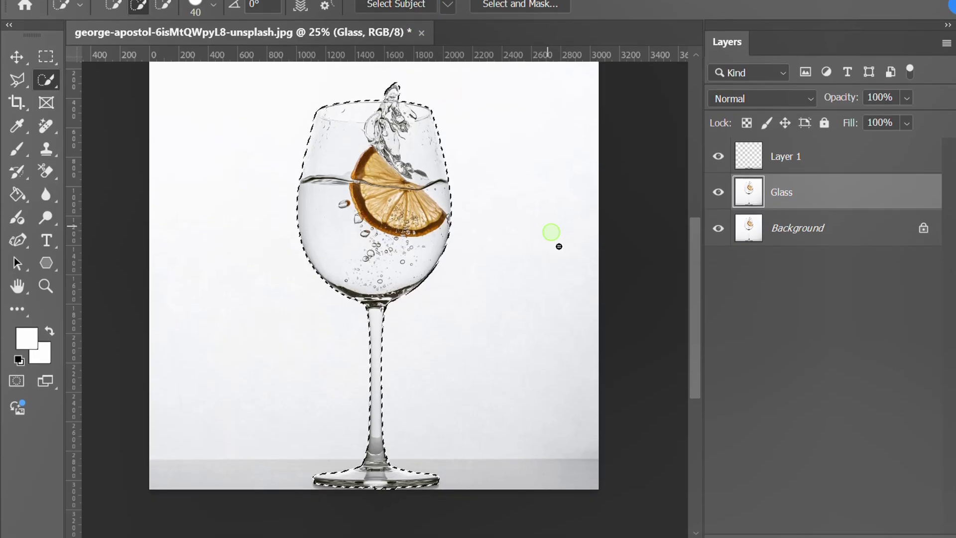
click(831, 523)
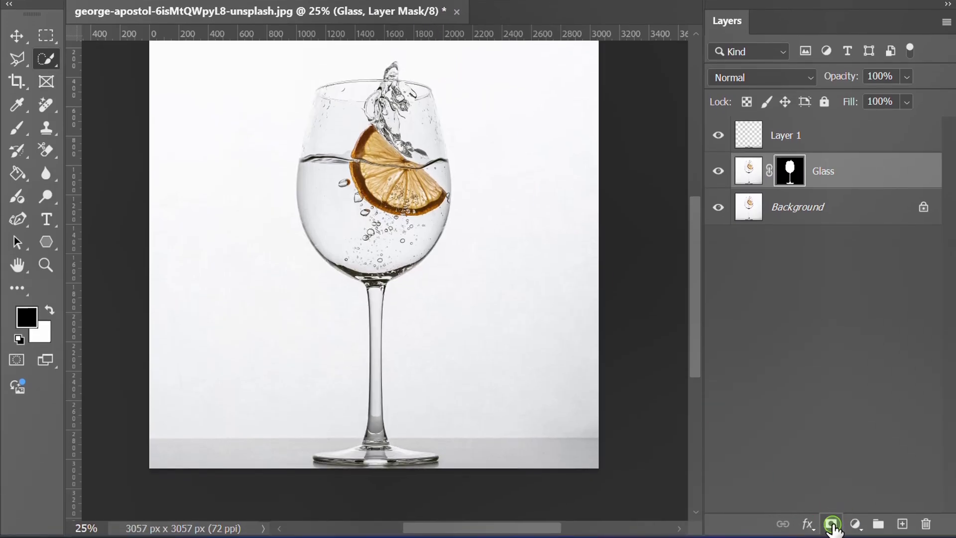
click(716, 463)
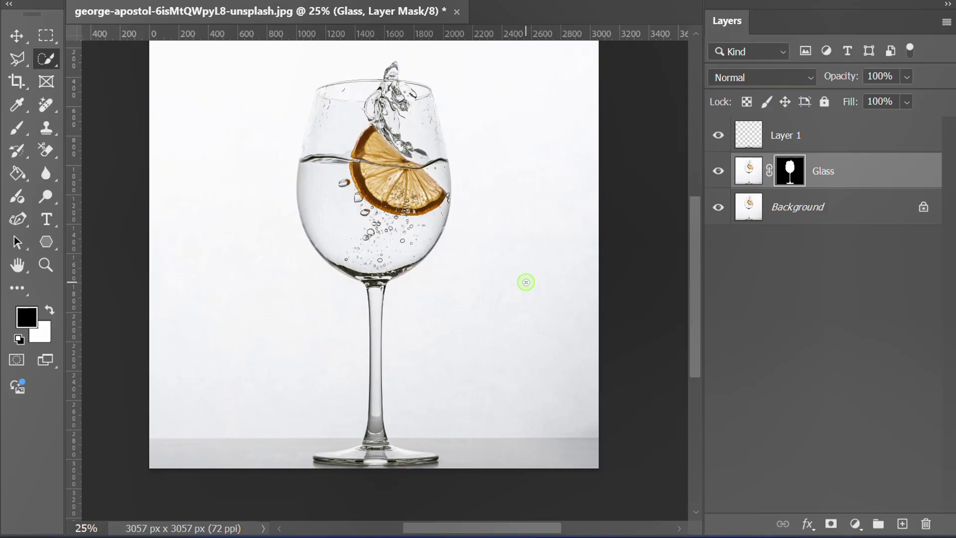
drag(872, 171, 862, 131)
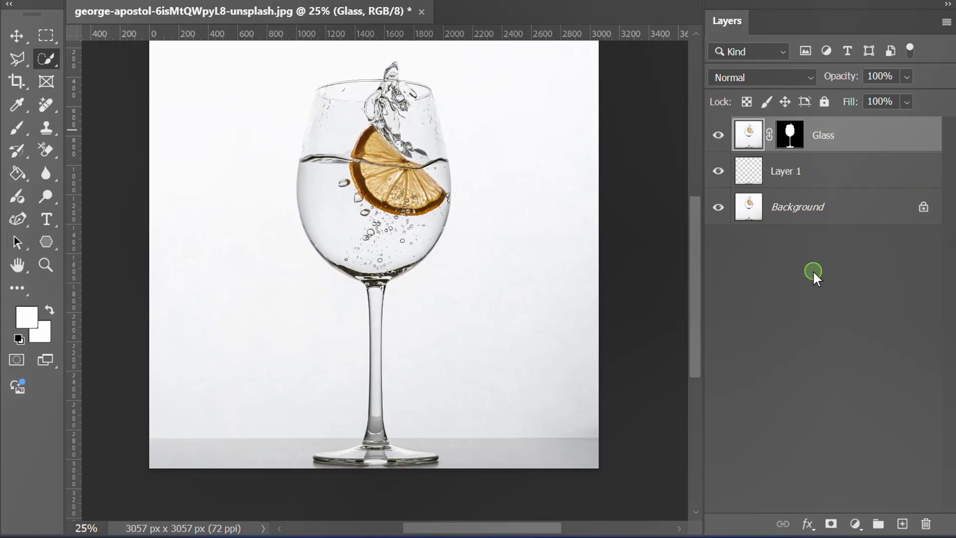
Place the beach photo as a new layer above the Background
click(840, 209)
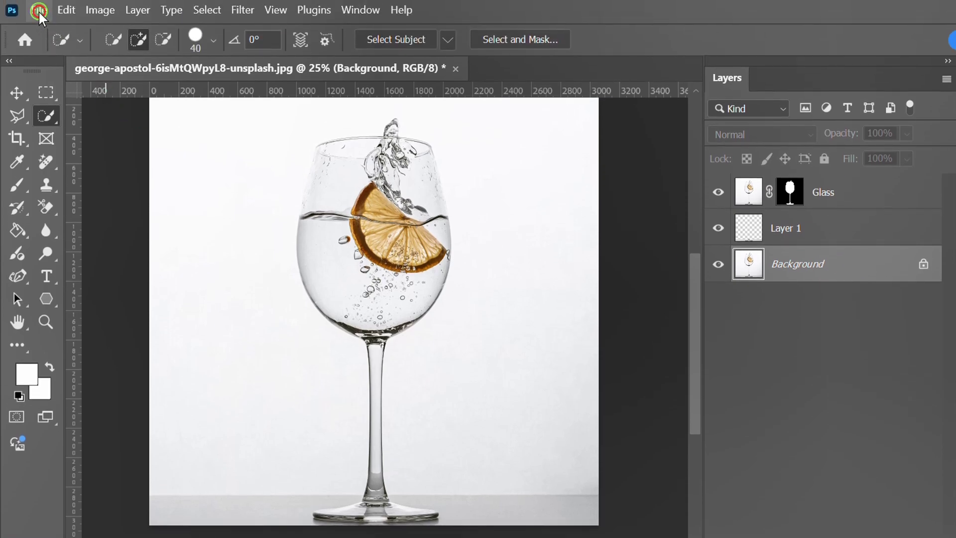
click(39, 10)
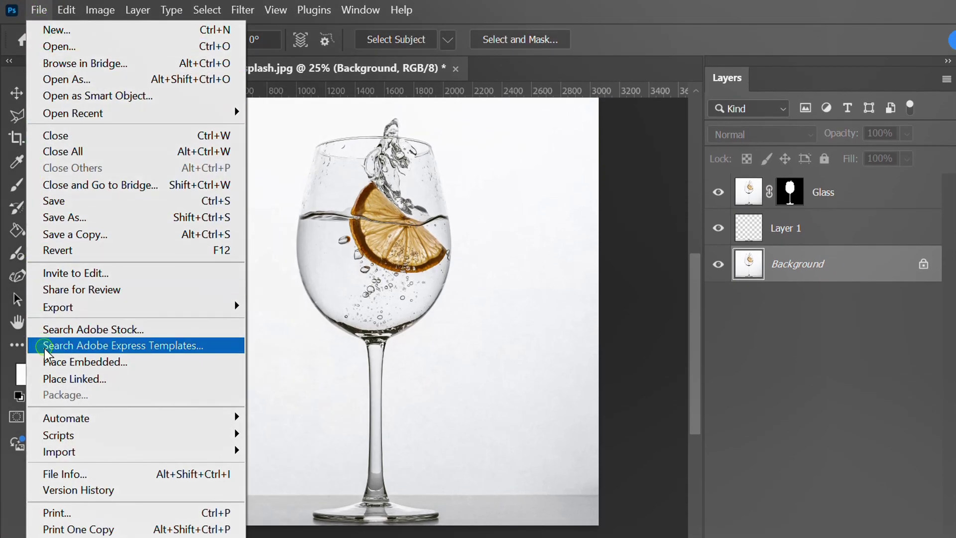
click(130, 361)
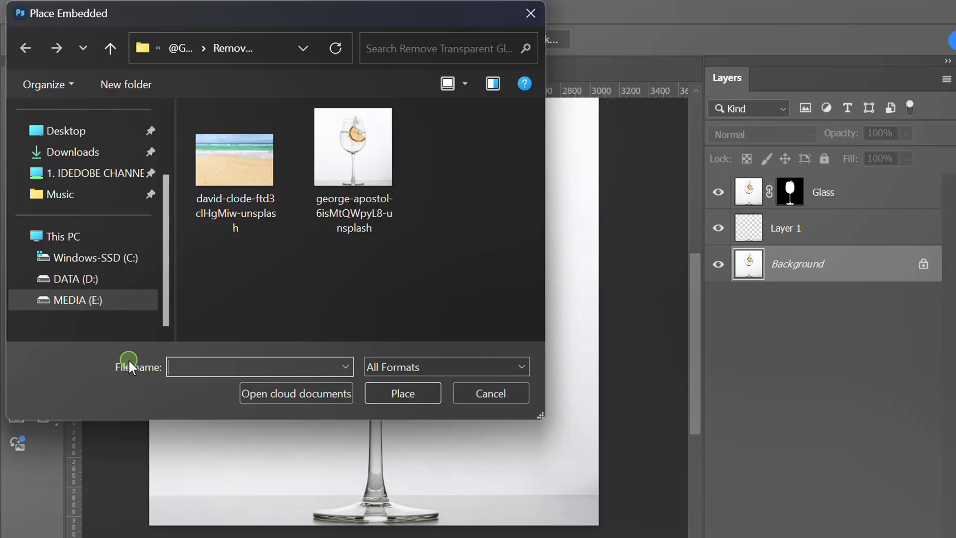
click(231, 175)
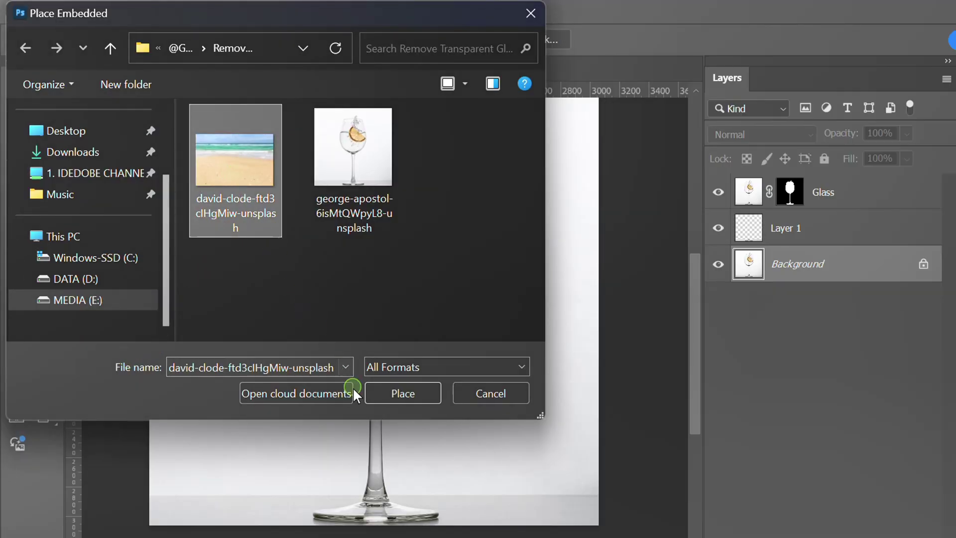
click(401, 396)
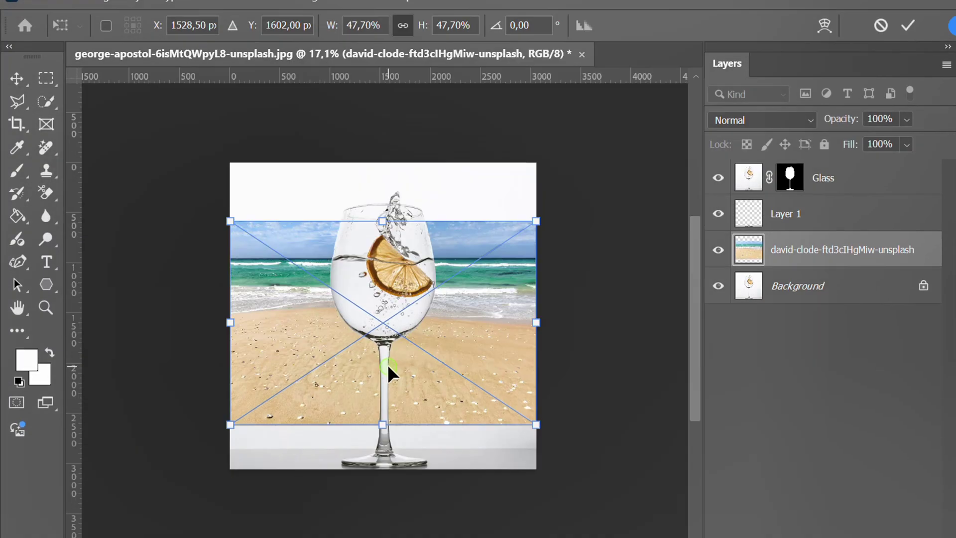
Scale the beach photo up past the canvas edges and commit the transform
drag(388, 368, 389, 368)
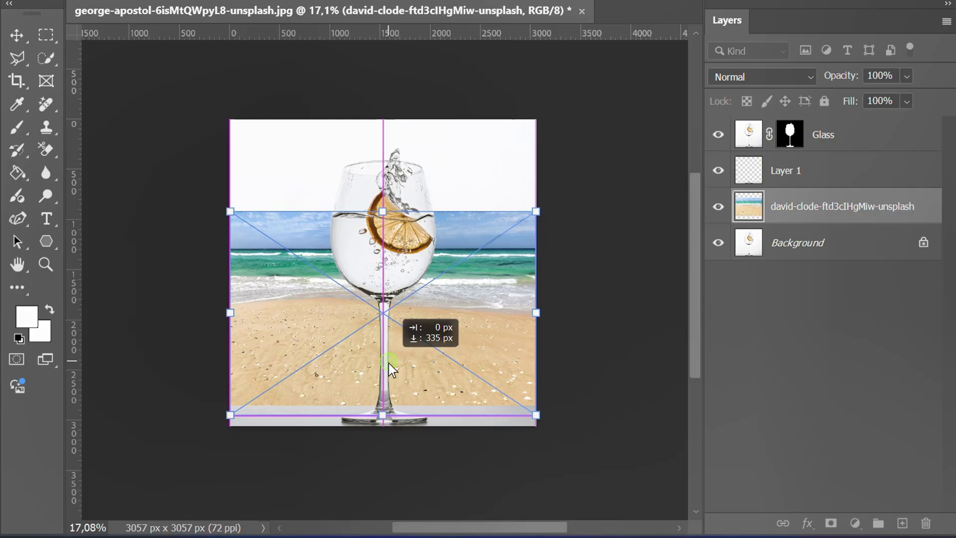
mouse_move(382, 220)
mouse_down()
mouse_move(371, 119)
mouse_move(378, 79)
mouse_up()
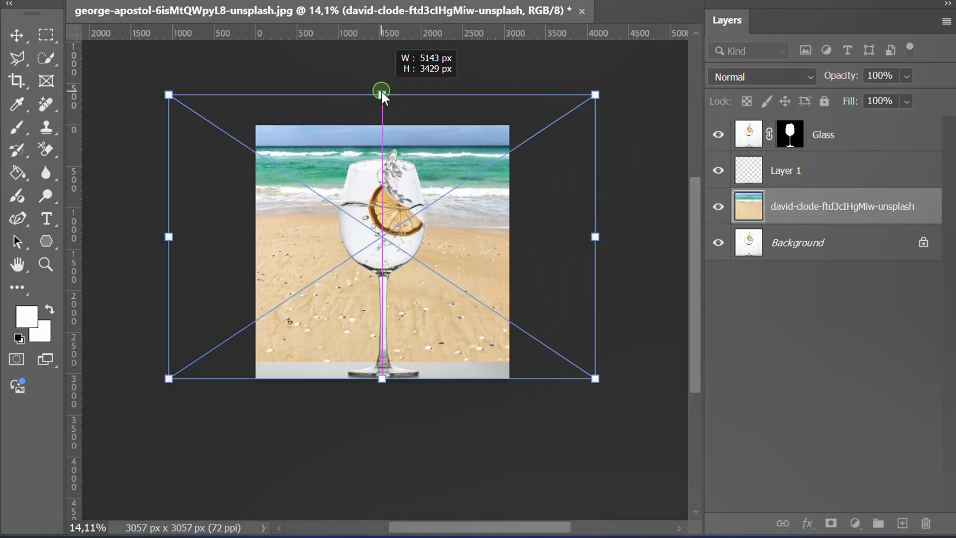
drag(378, 79, 379, 78)
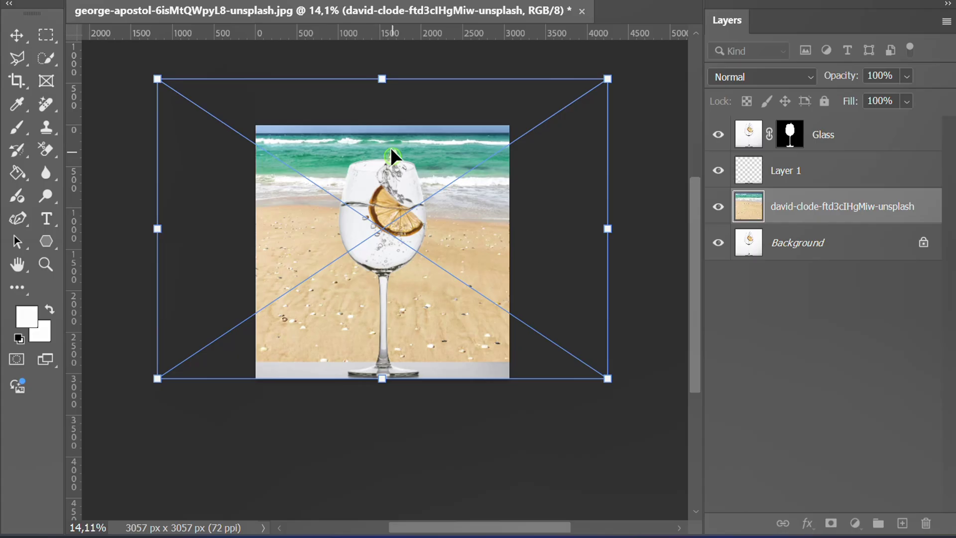
scroll(384, 232, up, 2)
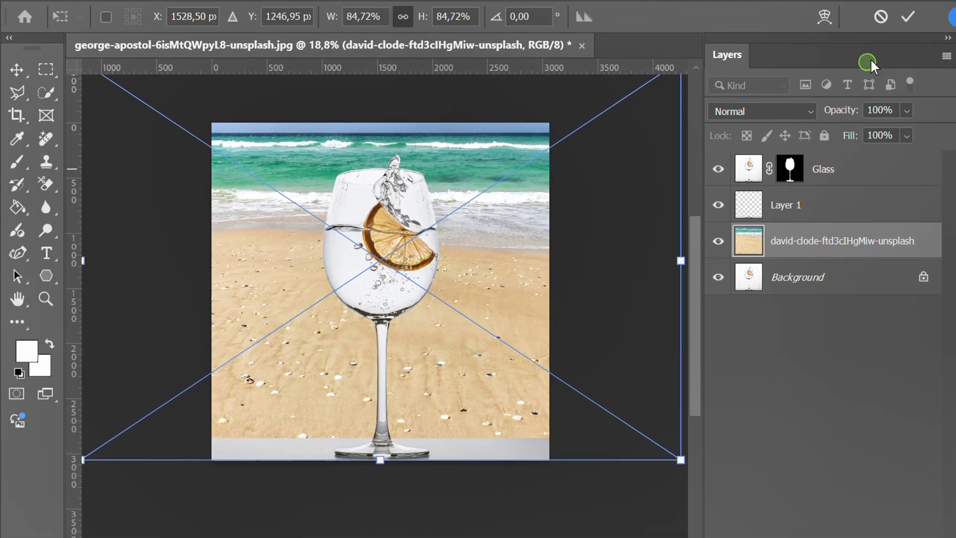
click(906, 19)
key(w)
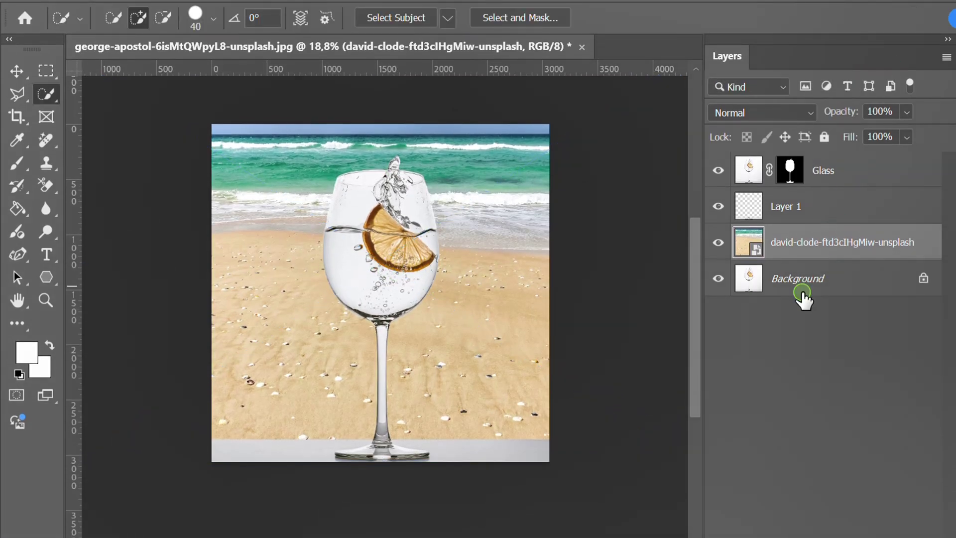
Apply a Gaussian Blur with a 25-pixel radius to the beach layer
click(239, 10)
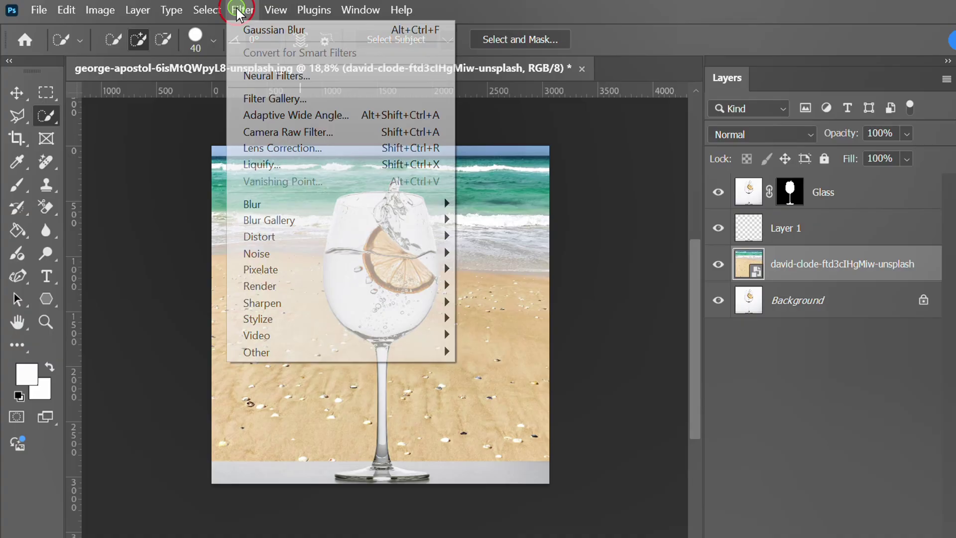
click(348, 204)
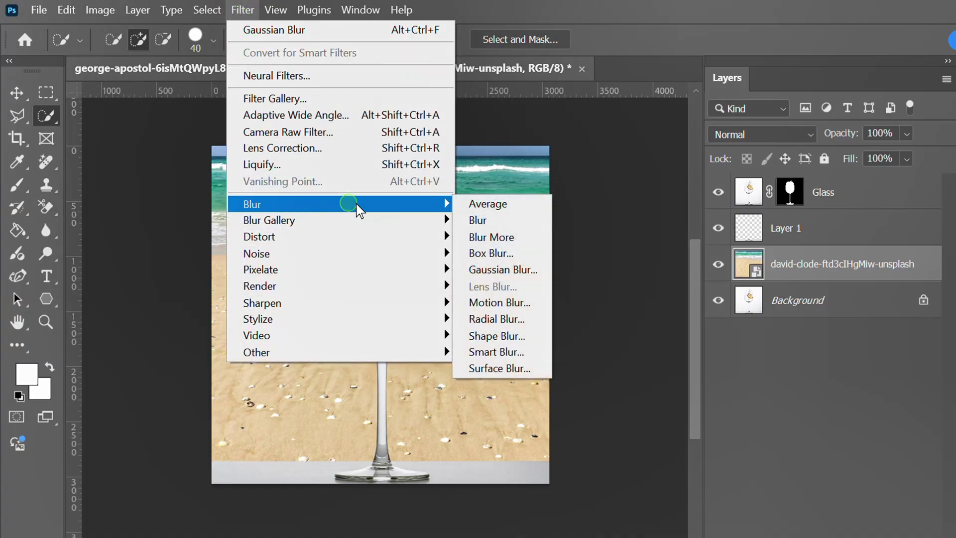
click(513, 270)
click(663, 387)
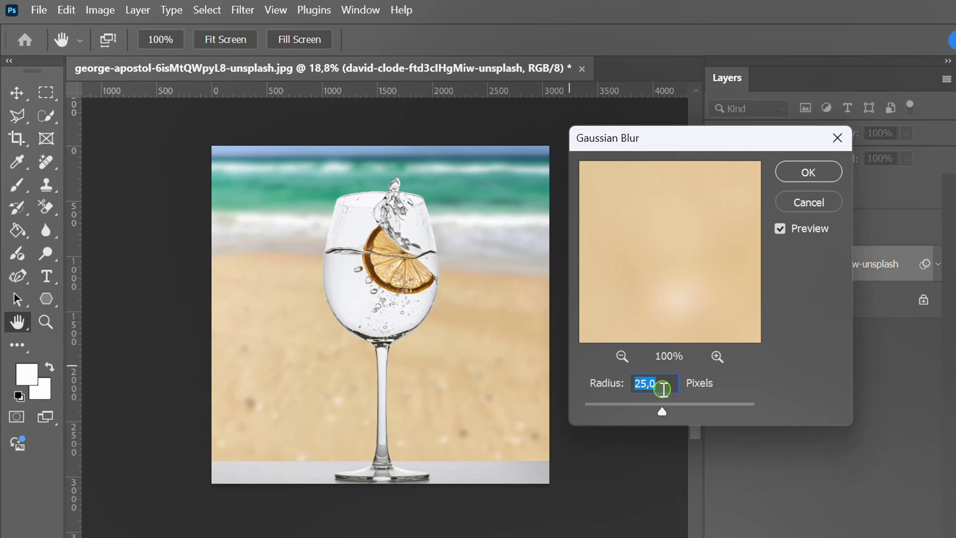
click(807, 173)
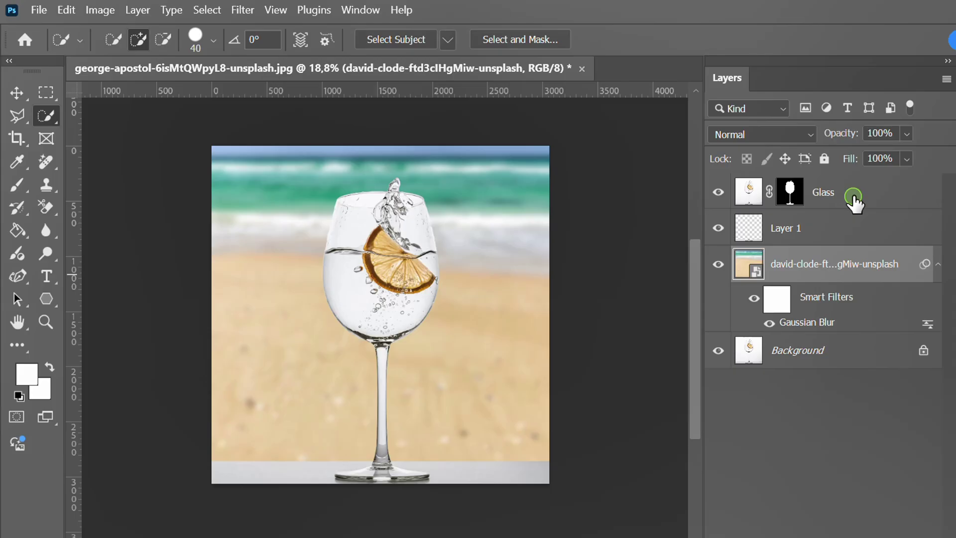
Duplicate the Glass layer into copies and hide the original Glass layer
click(854, 194)
key(ctrl+j)
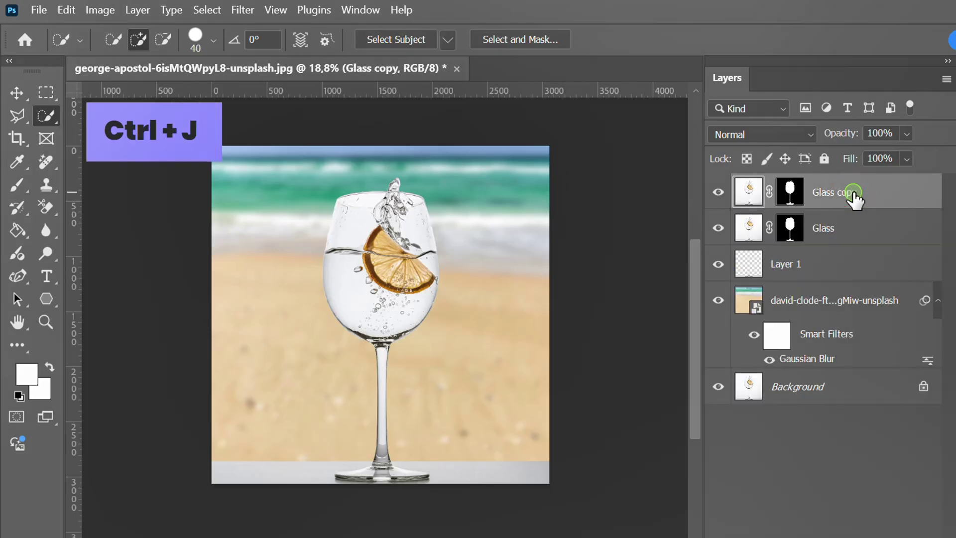
key(ctrl+j)
key(ctrl+j)
key(ctrl+j)
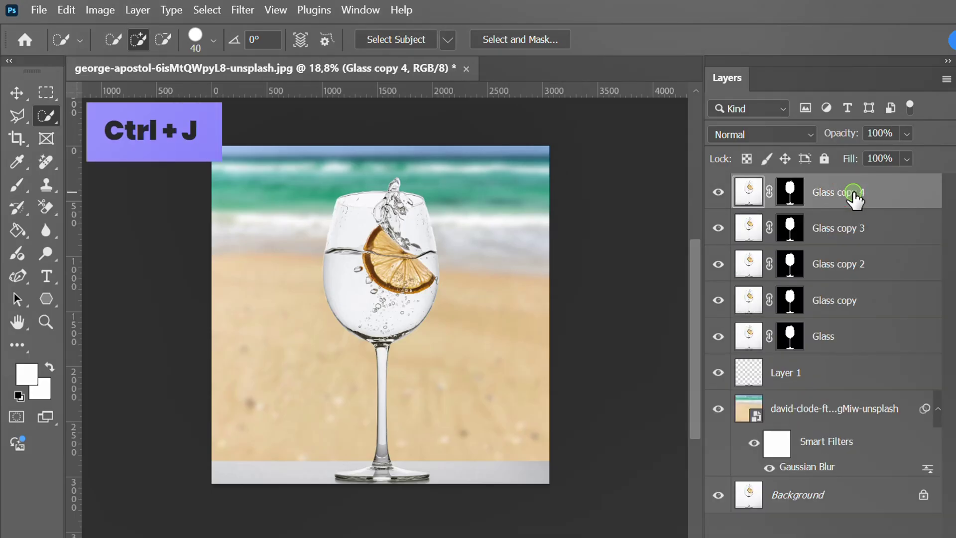
click(718, 340)
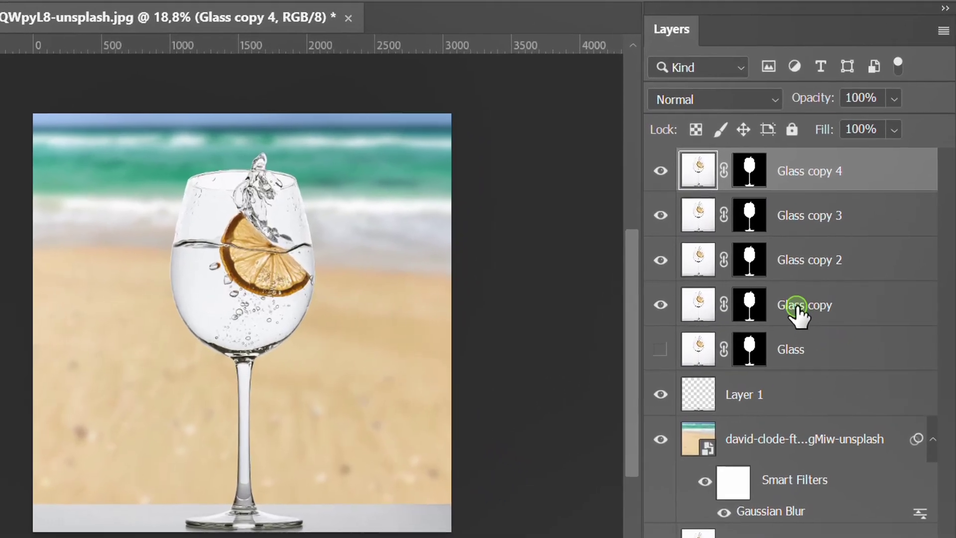
Rename the first Glass copy 'multiply 100' and set it to Multiply blending
double_click(795, 305)
text(multipl)
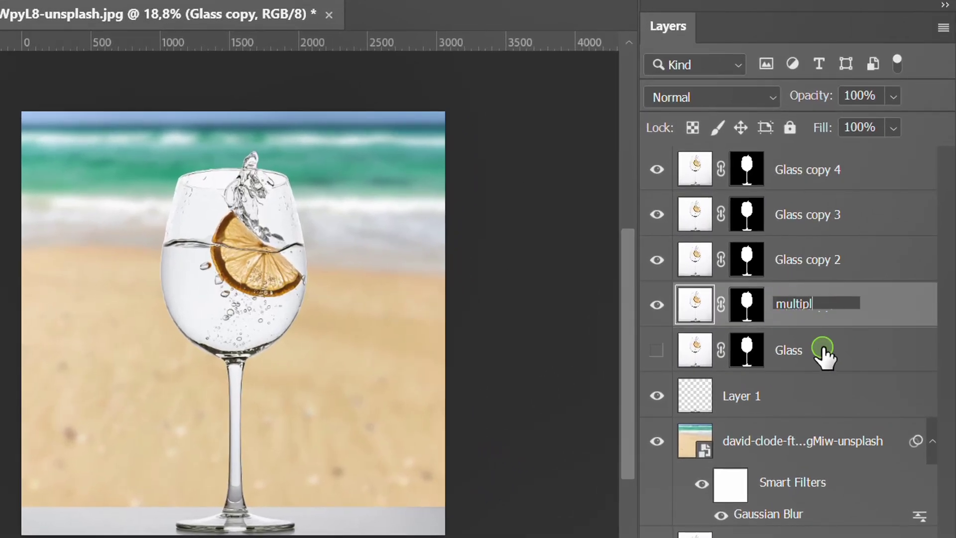
text(y 100)
key(Return)
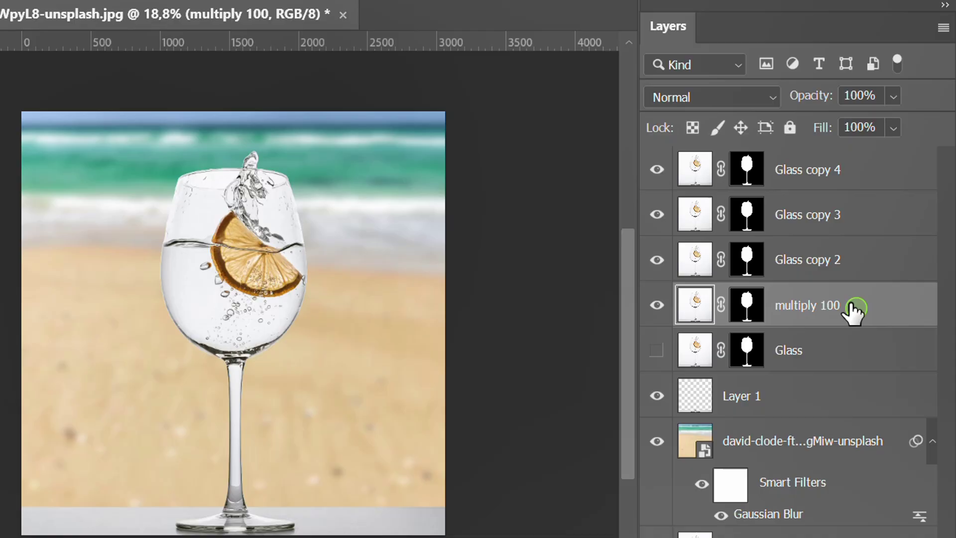
click(769, 97)
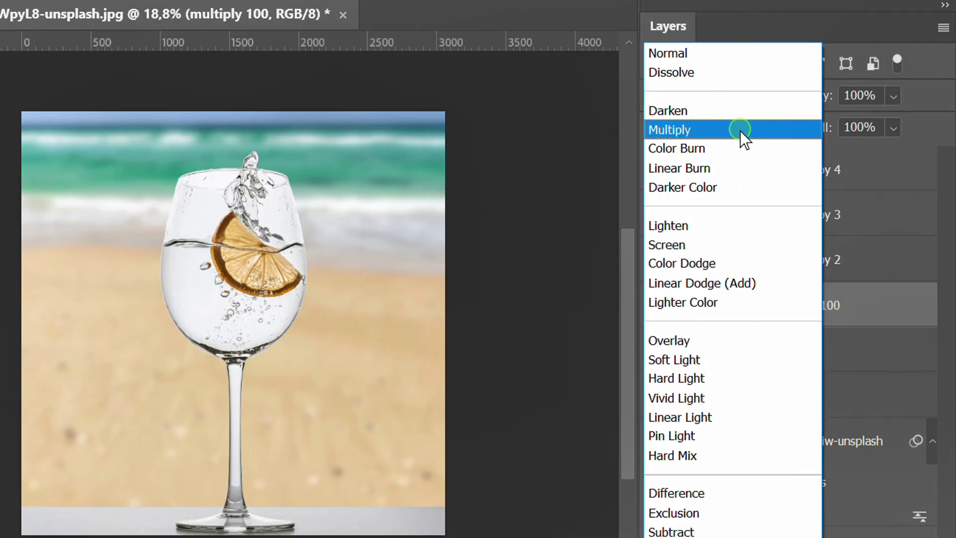
click(740, 131)
drag(801, 312, 802, 267)
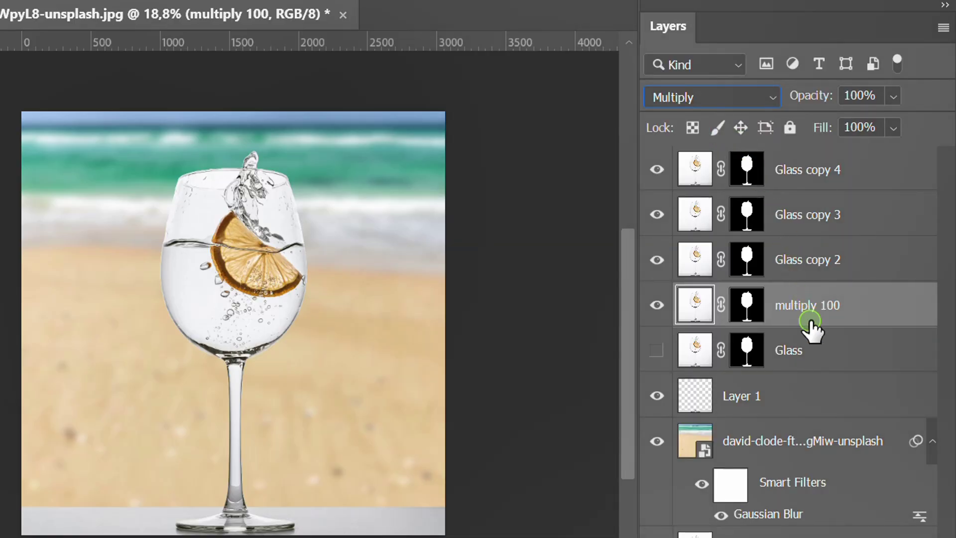
Rename Glass copy 2 to 'multiply 50' with Multiply blending and 50% opacity
double_click(802, 260)
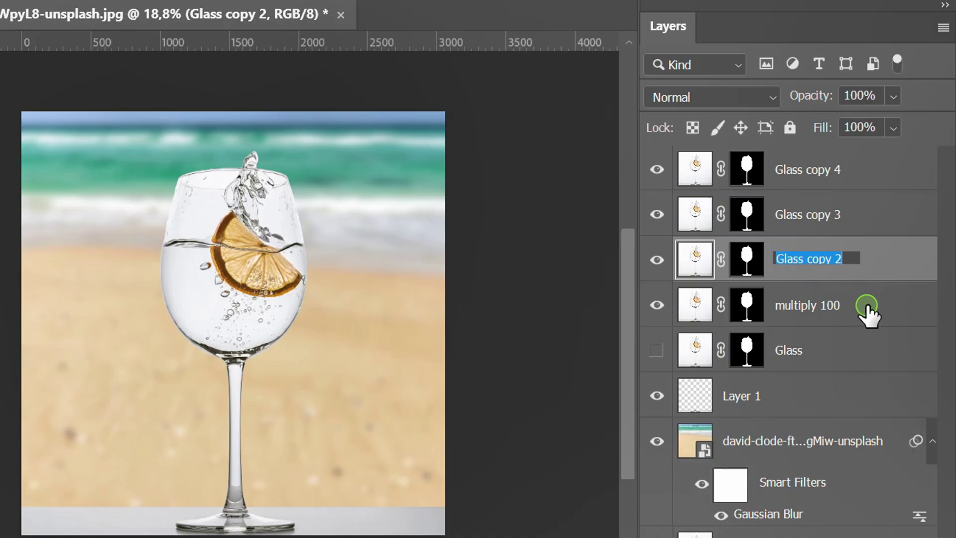
text(multiply 50)
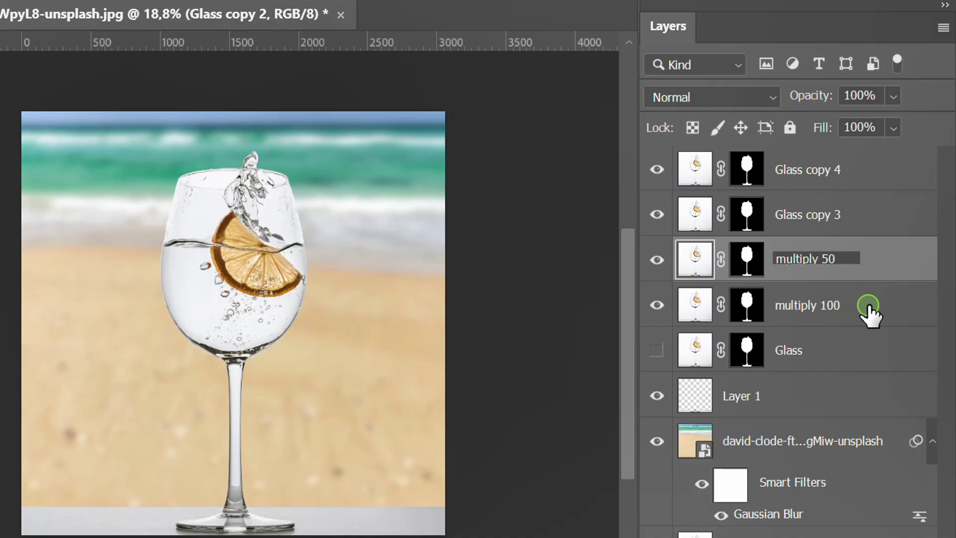
key(Return)
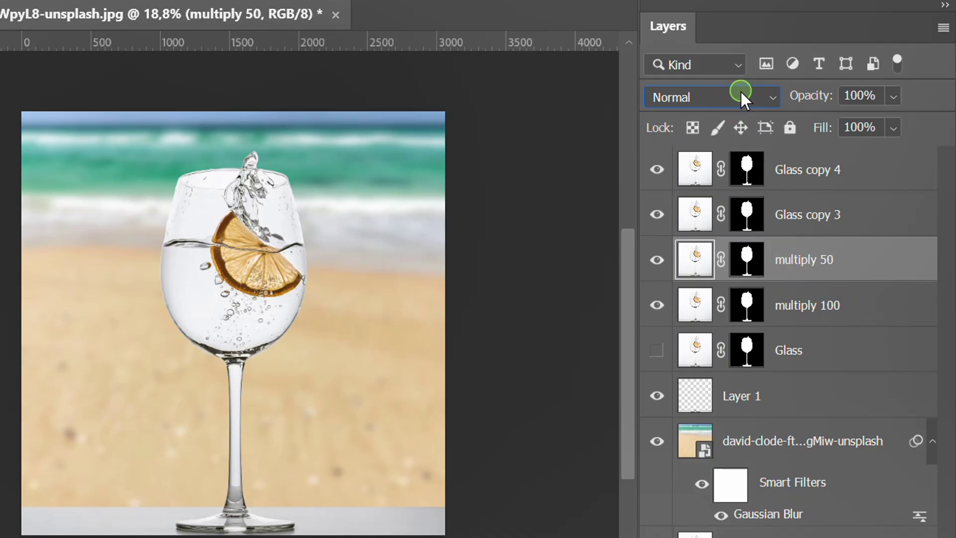
click(741, 91)
click(722, 128)
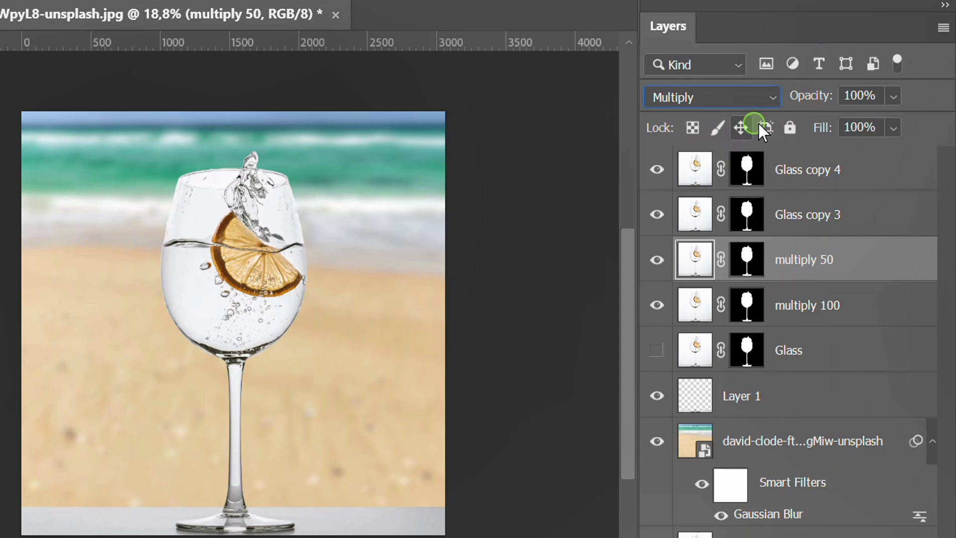
click(884, 98)
click(824, 95)
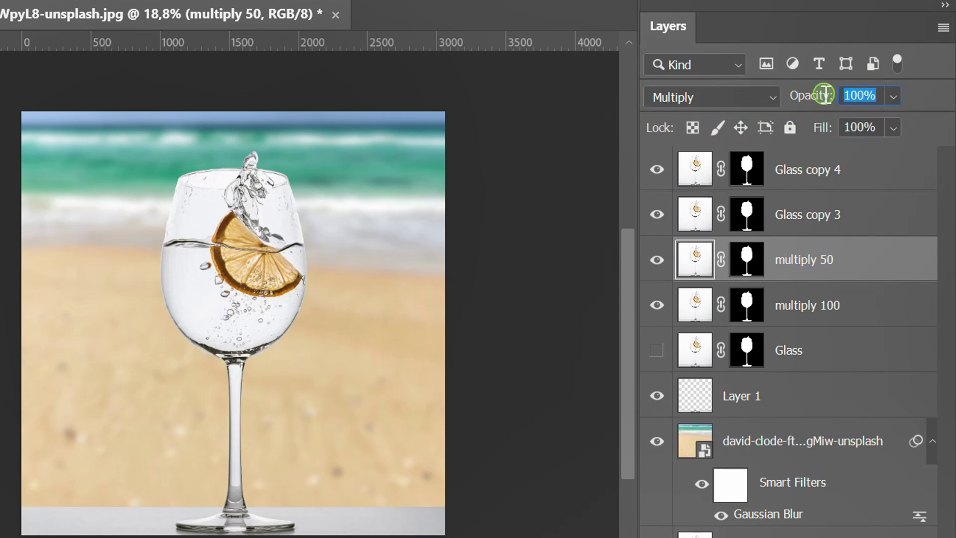
text(50)
key(Return)
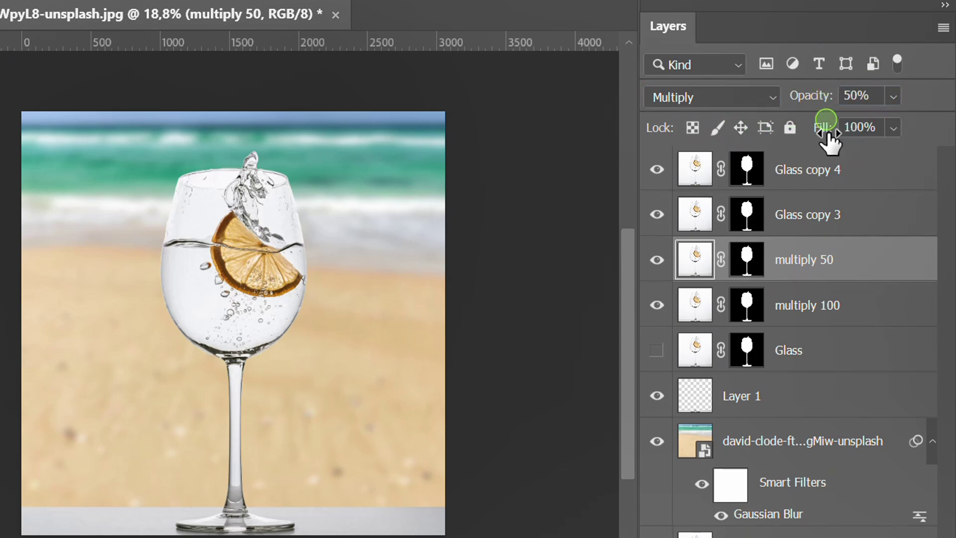
Rename Glass copy 3 to 'Soft light 100' and give it Soft Light blending
double_click(805, 216)
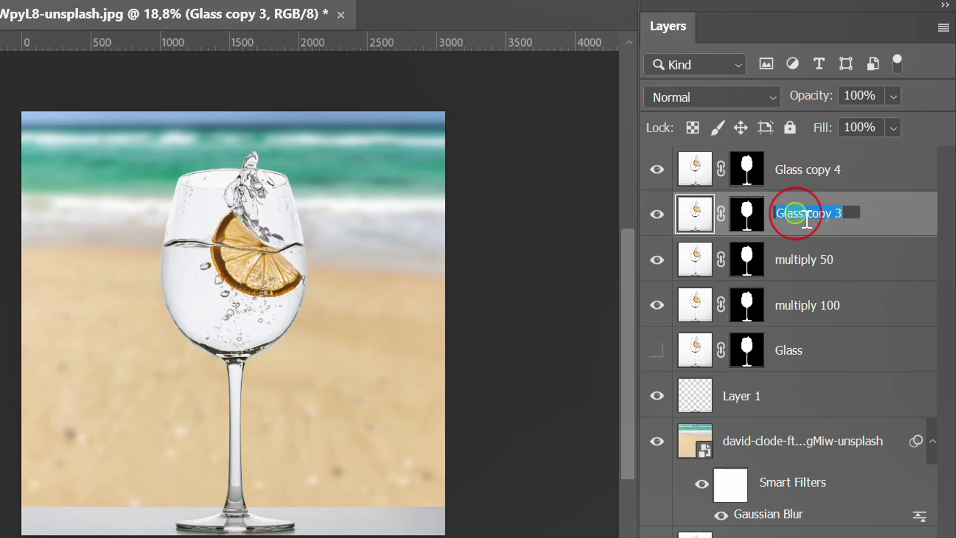
text(Soft light)
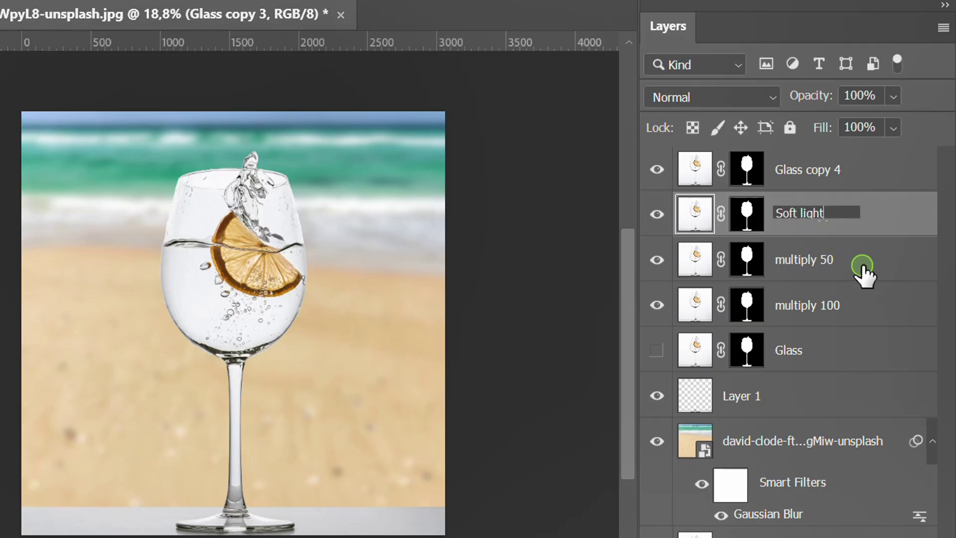
text( 100)
key(Return)
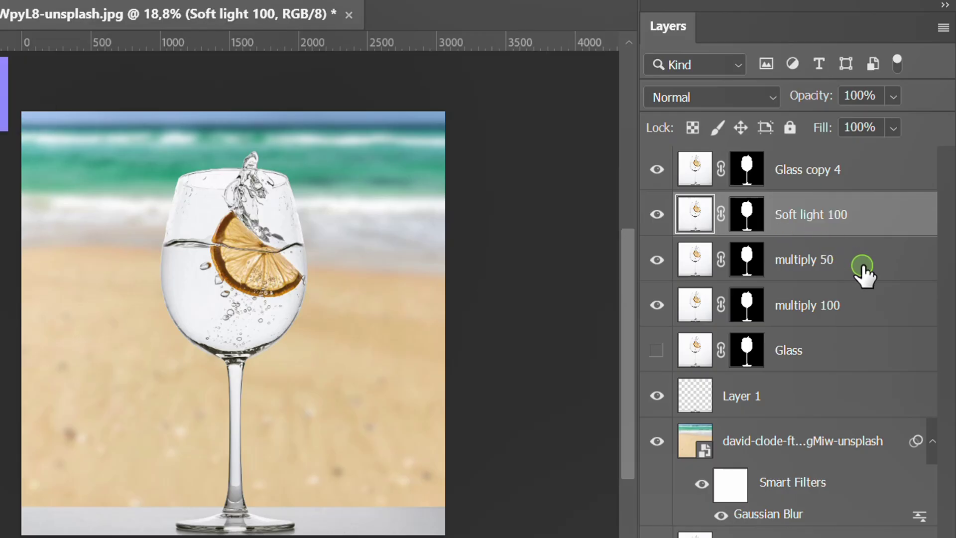
click(726, 97)
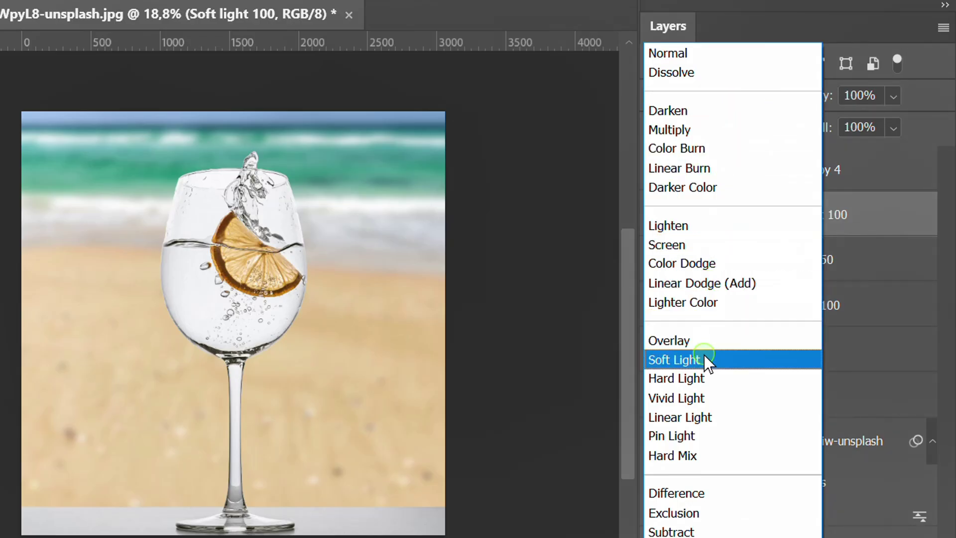
click(730, 358)
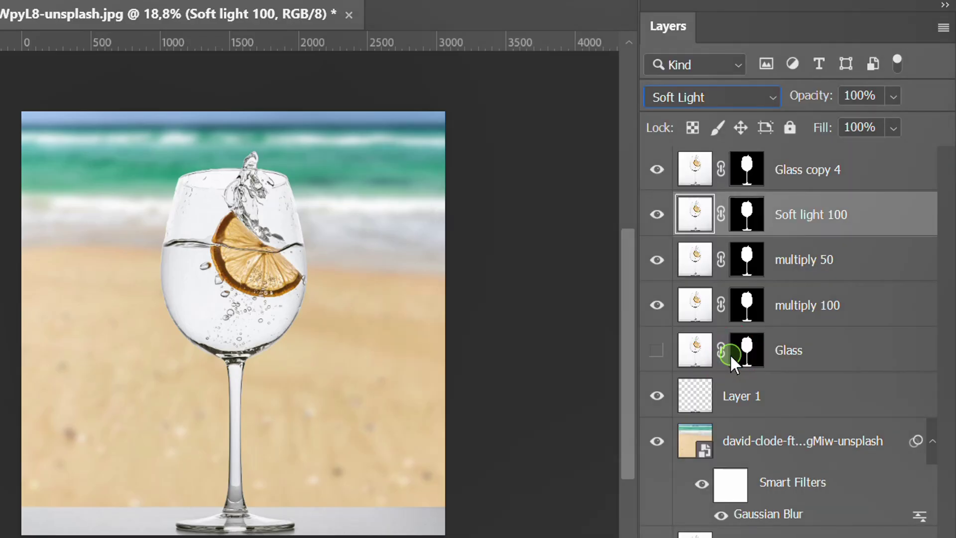
click(860, 173)
Rename Glass copy 4 to 'Luminos 100' and set it to Luminosity blending
click(795, 175)
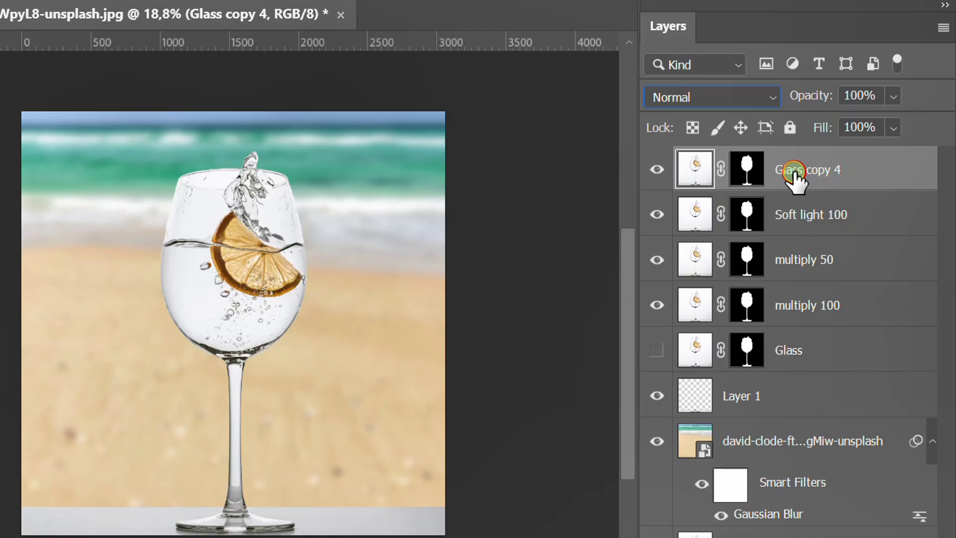
double_click(795, 175)
text(Luminos)
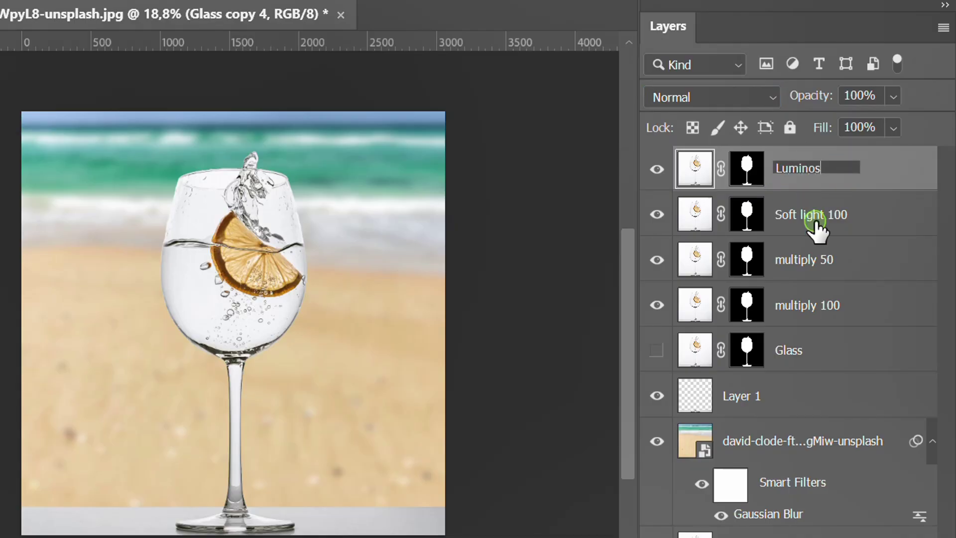
text( 100)
key(Return)
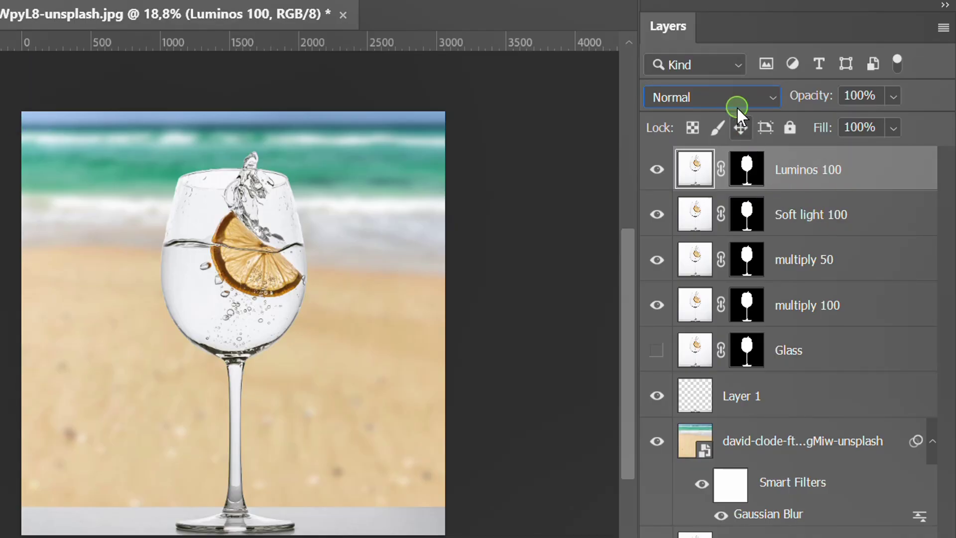
click(734, 98)
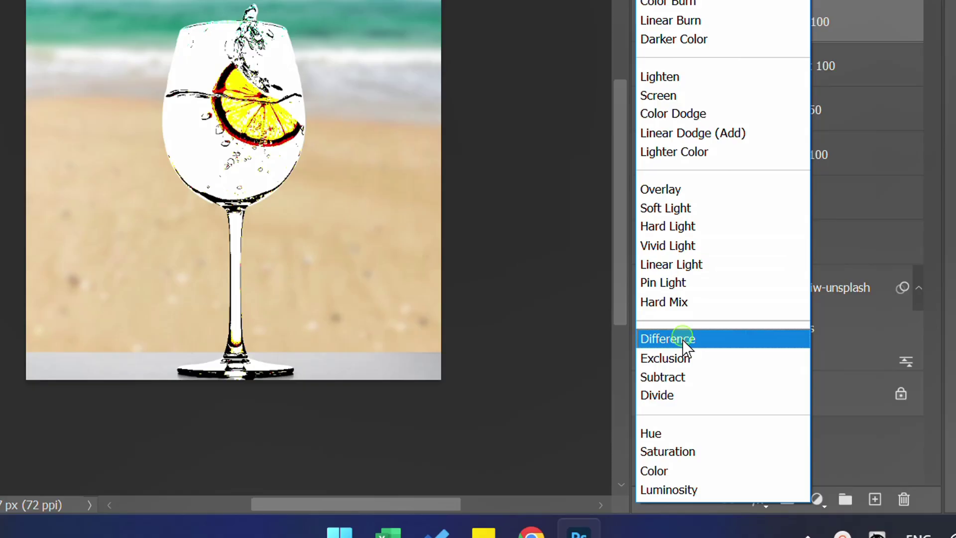
click(711, 488)
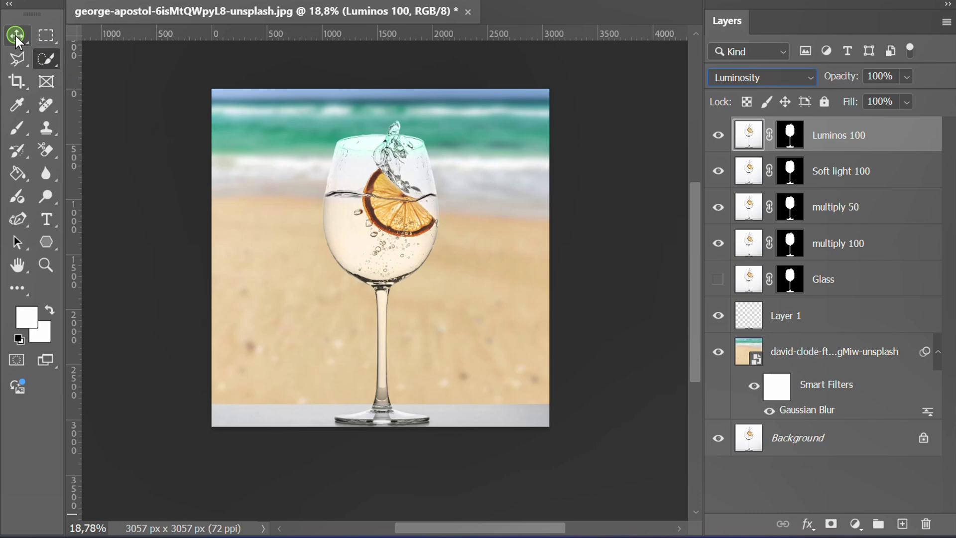
Select the blurred beach layer with the Move tool and shift the view left
click(16, 35)
click(462, 279)
scroll(462, 281, up, 1)
scroll(462, 281, up, 1)
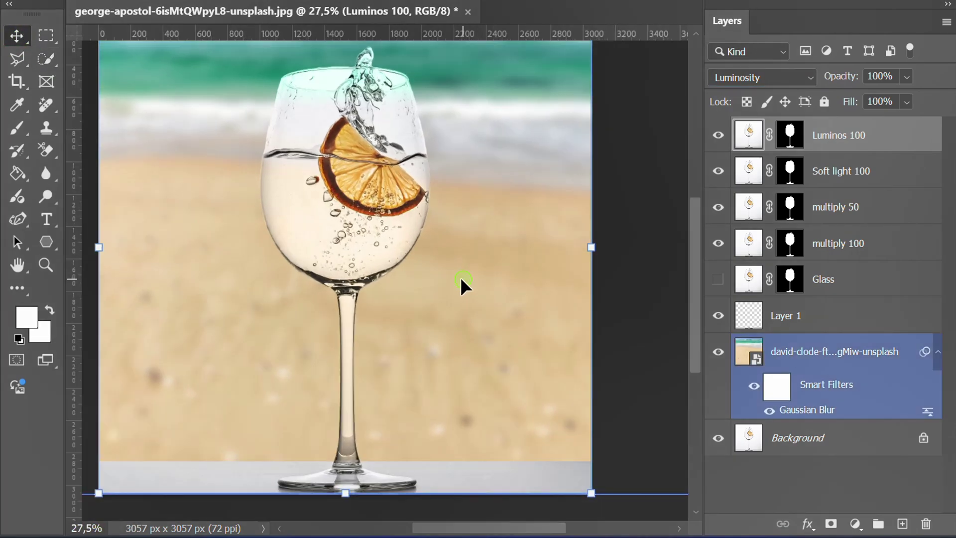
drag(460, 276, 333, 275)
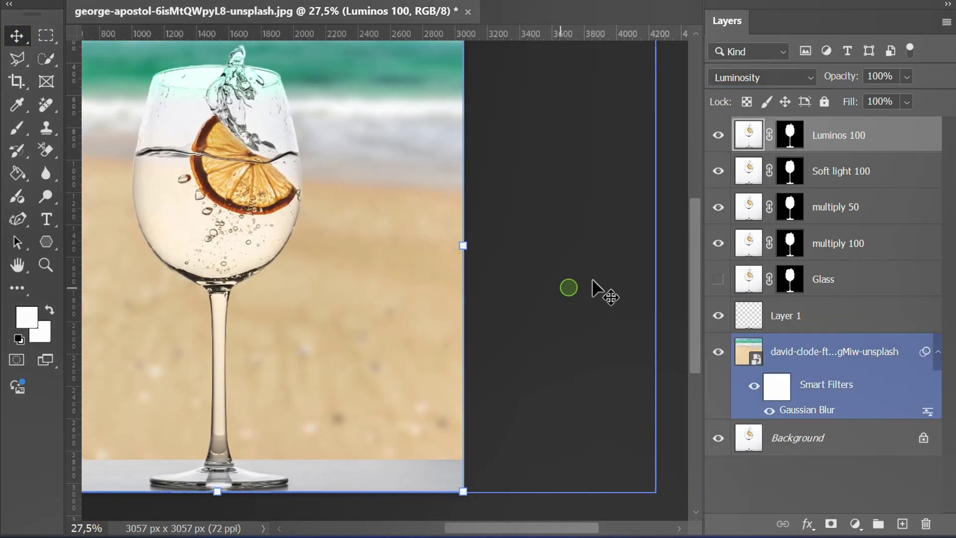
Set Luminos 100's Blend If black slider to 150 and split the white slider to 200
double_click(886, 135)
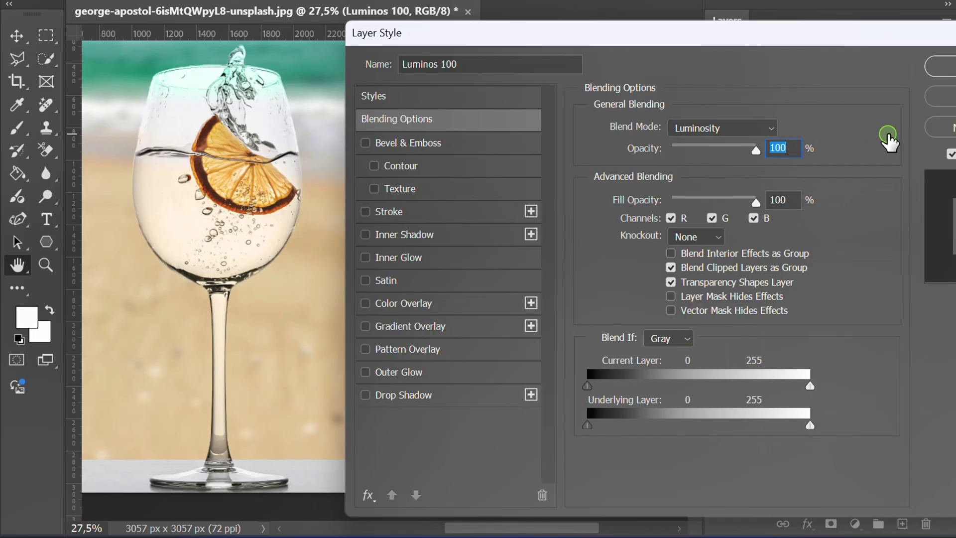
drag(659, 38, 627, 18)
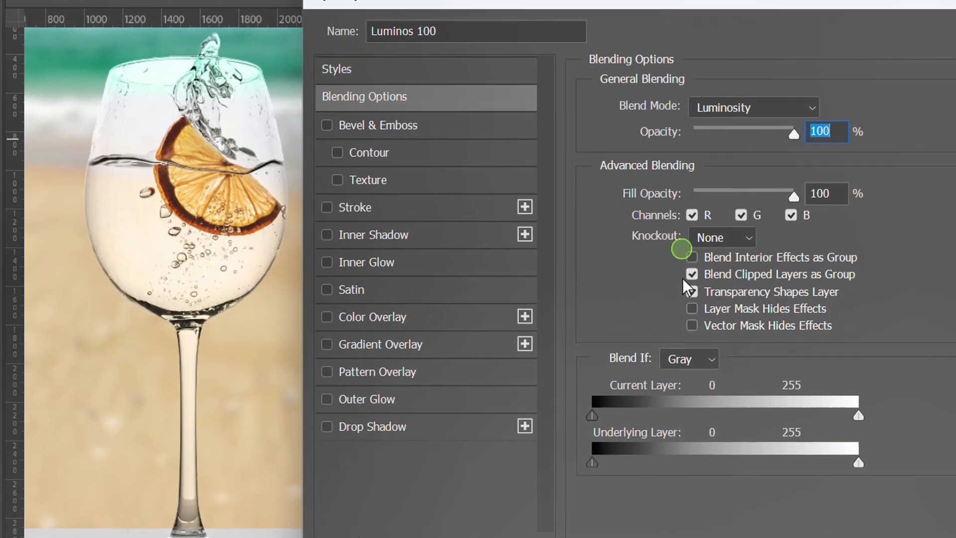
click(592, 417)
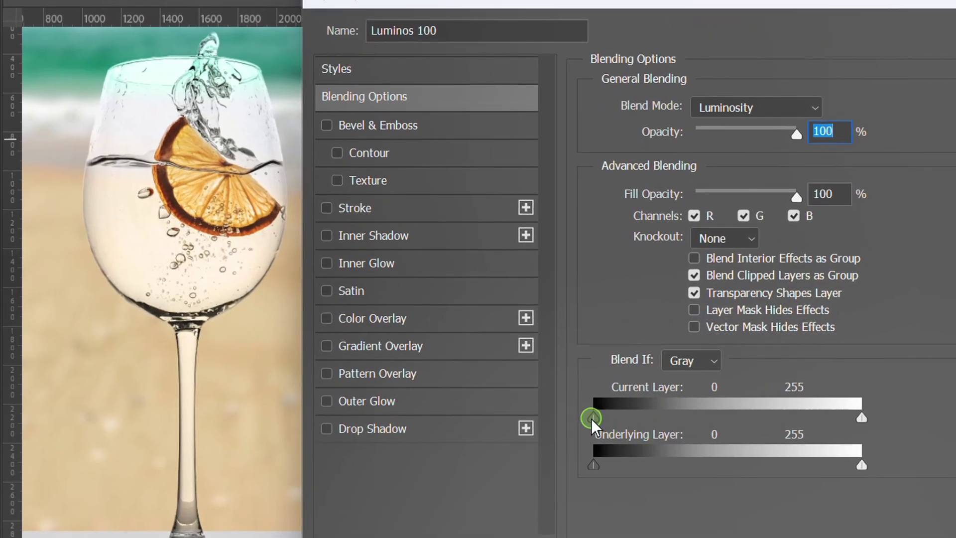
drag(592, 417, 746, 420)
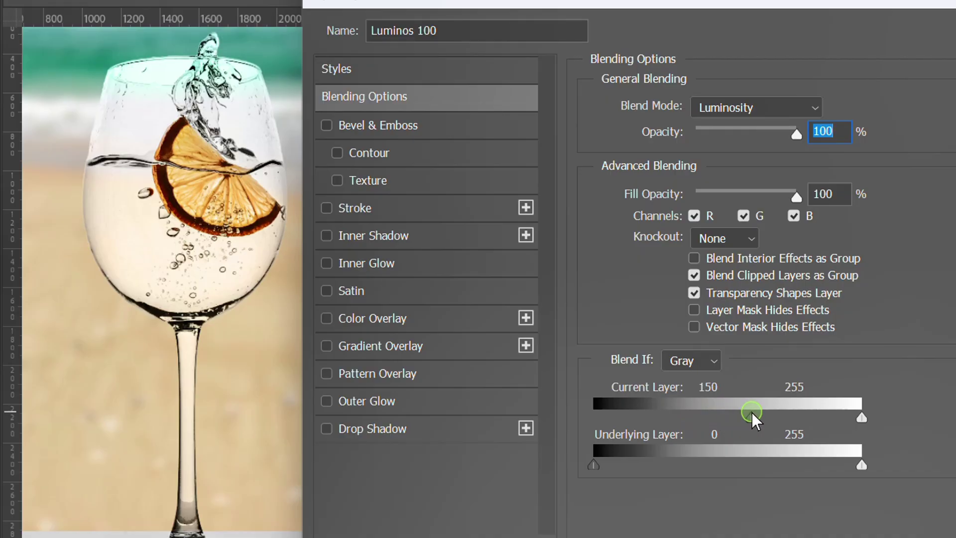
key(alt)
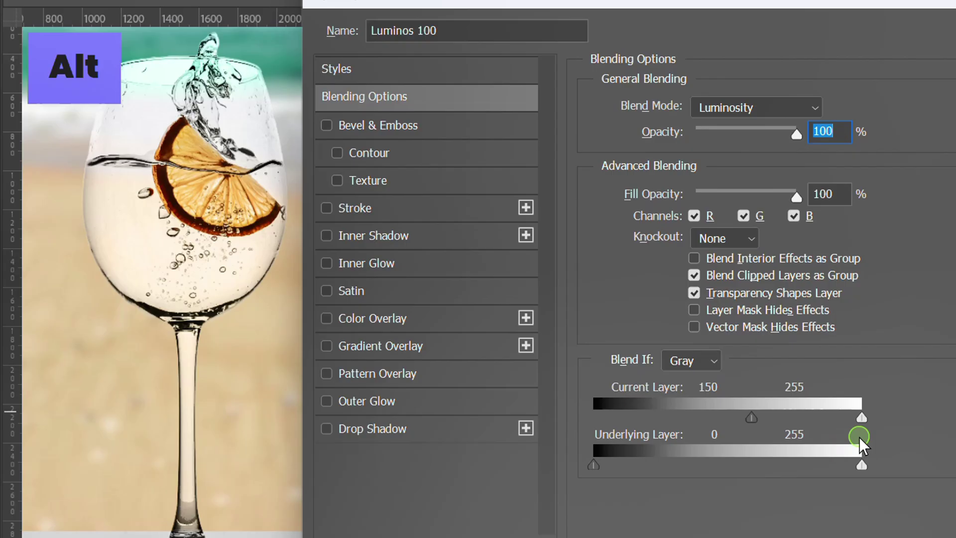
drag(861, 419, 813, 420)
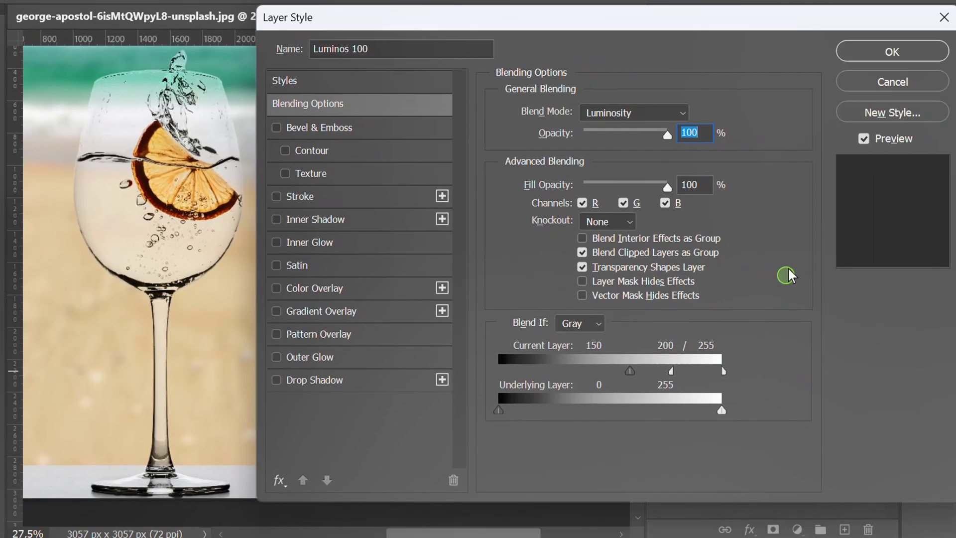
click(870, 51)
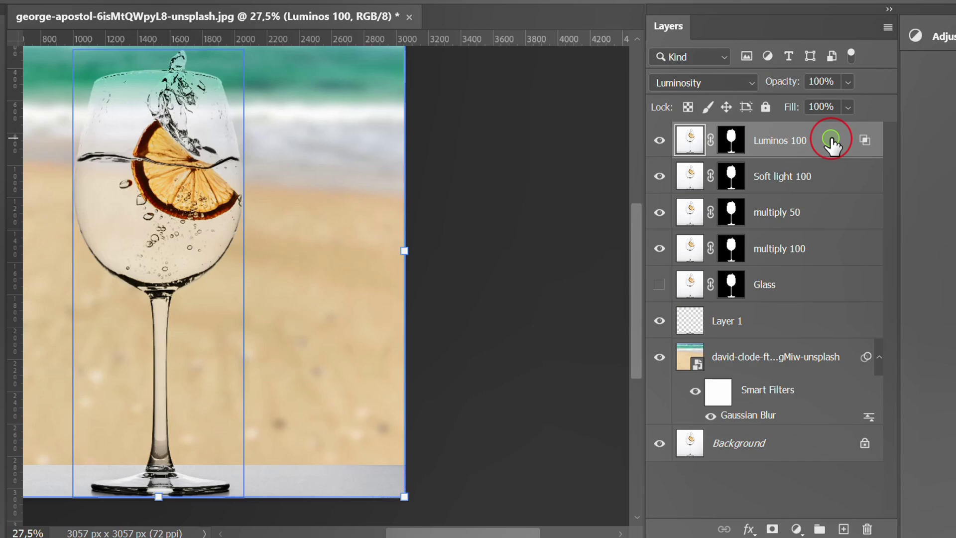
Clip a new Levels layer to Luminos 100, with black input 60 and white input 245
drag(829, 154, 802, 532)
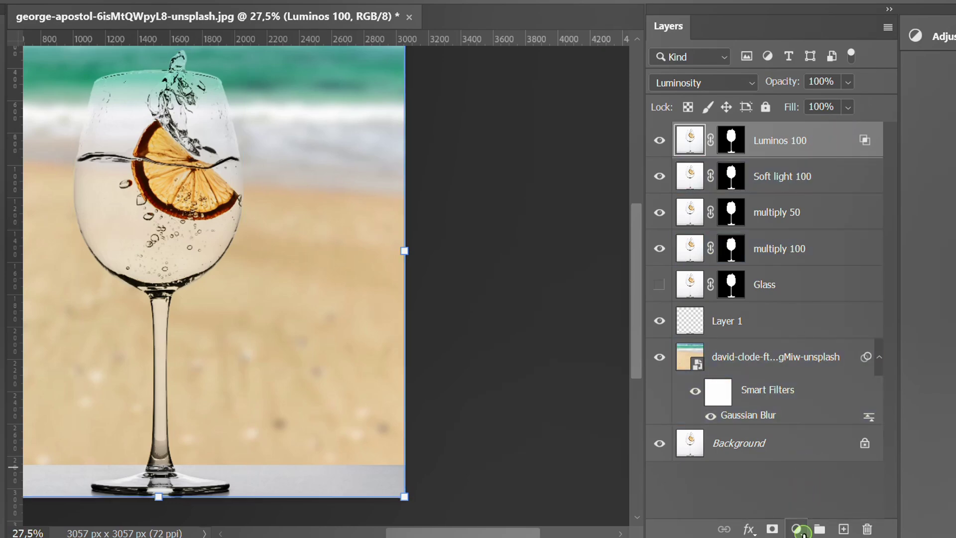
click(797, 529)
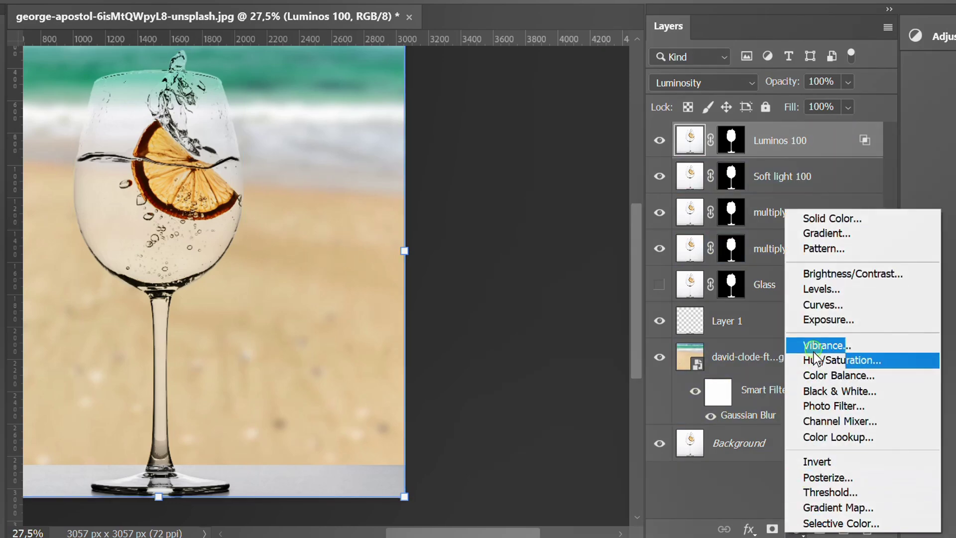
click(845, 288)
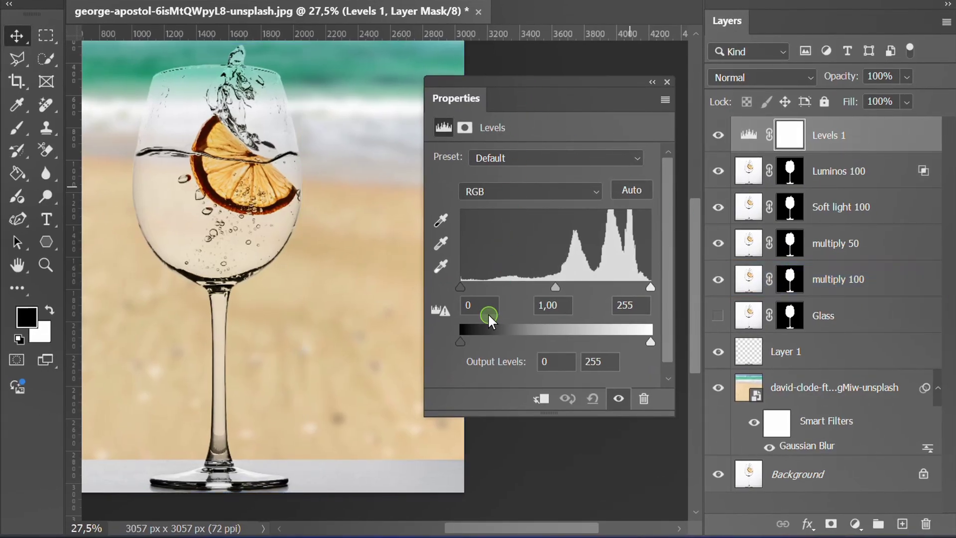
text(9)
key(Return)
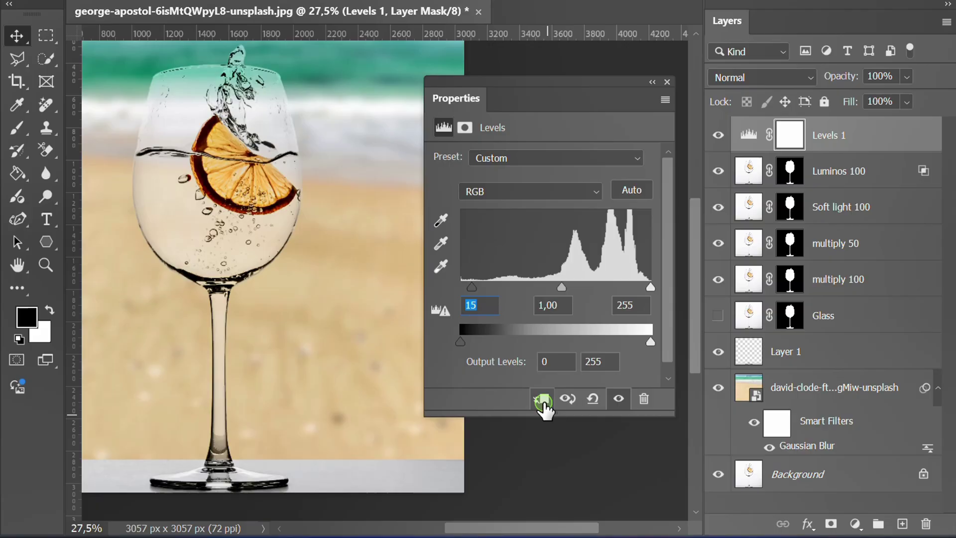
click(543, 401)
text(60)
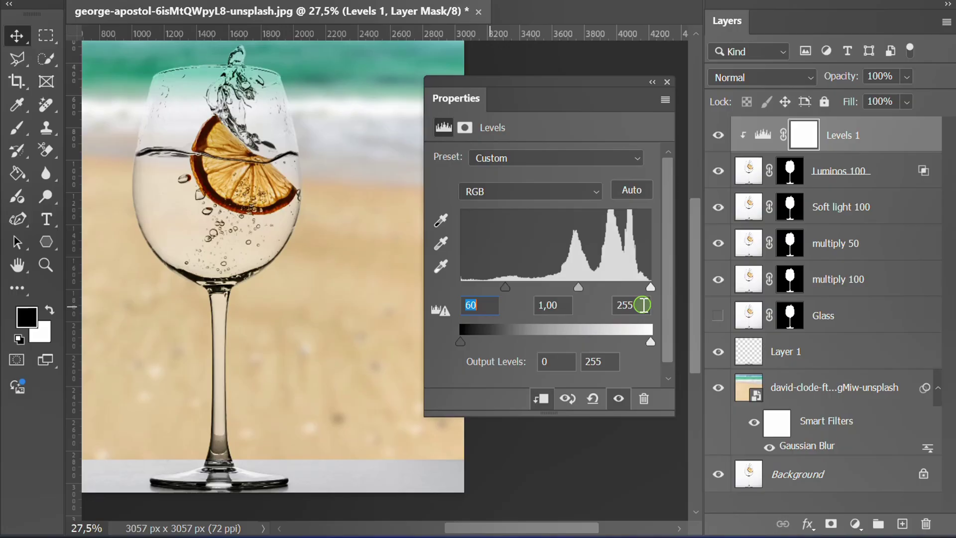
click(643, 305)
text(249)
key(Return)
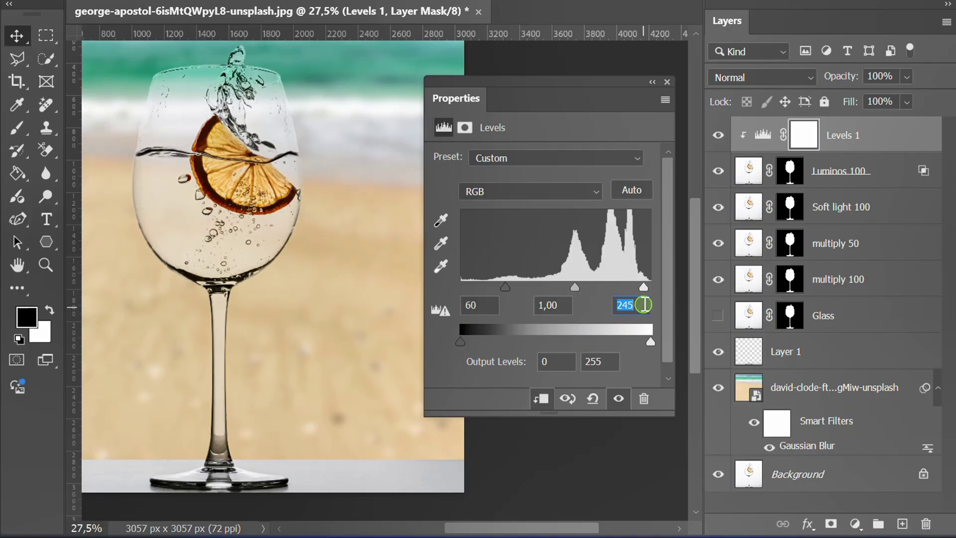
Close Properties and collapse the david-clode beach layer's Smart Filters list
click(666, 79)
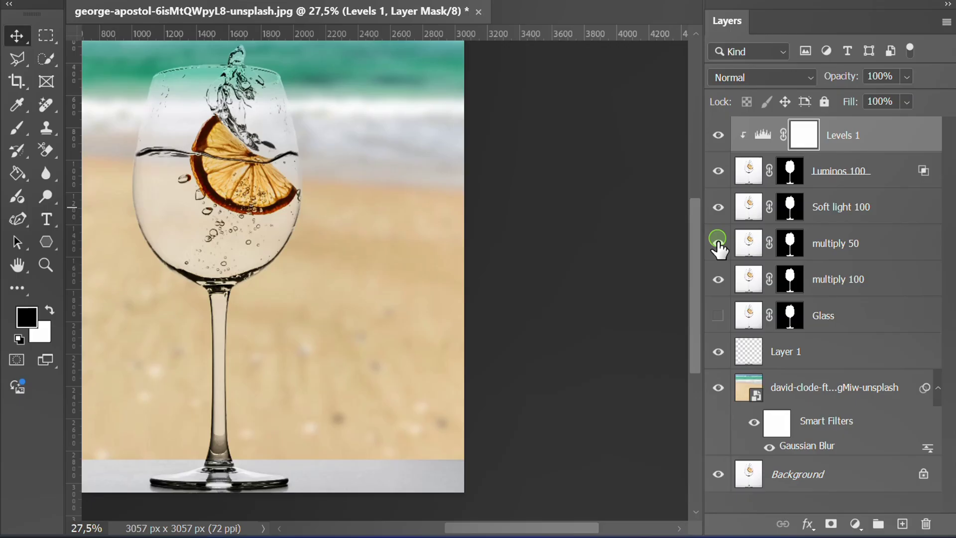
click(731, 272)
click(931, 394)
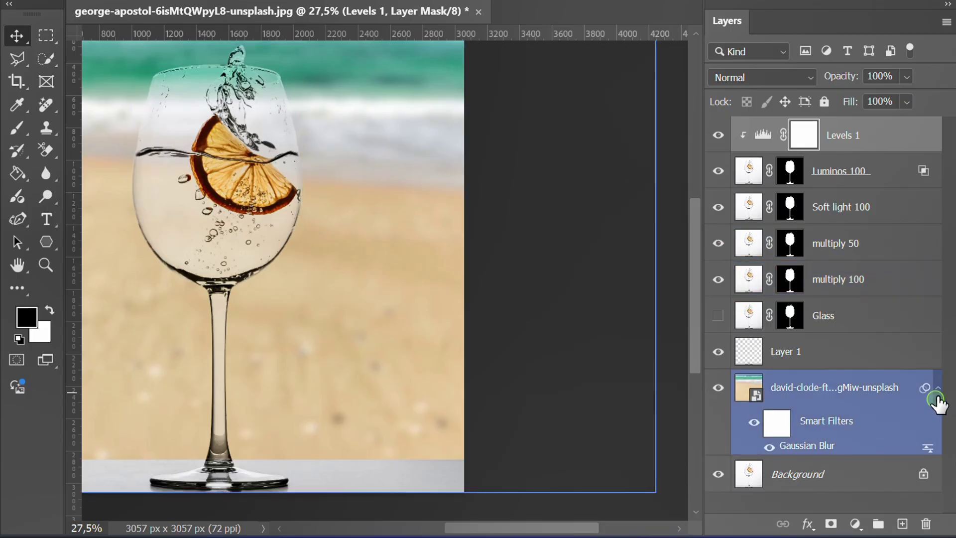
click(938, 388)
Fully lock the blurred beach layer with Lock All
click(861, 391)
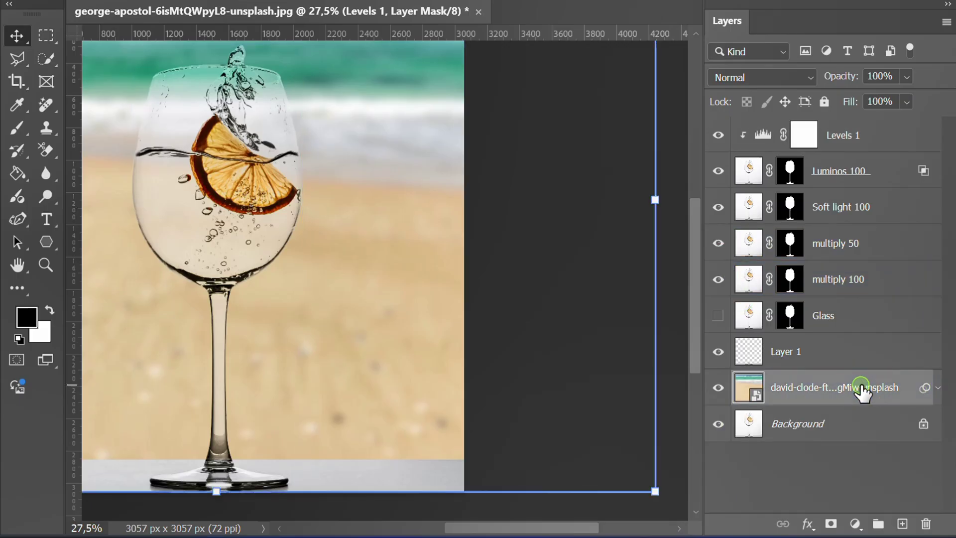
drag(856, 351, 842, 279)
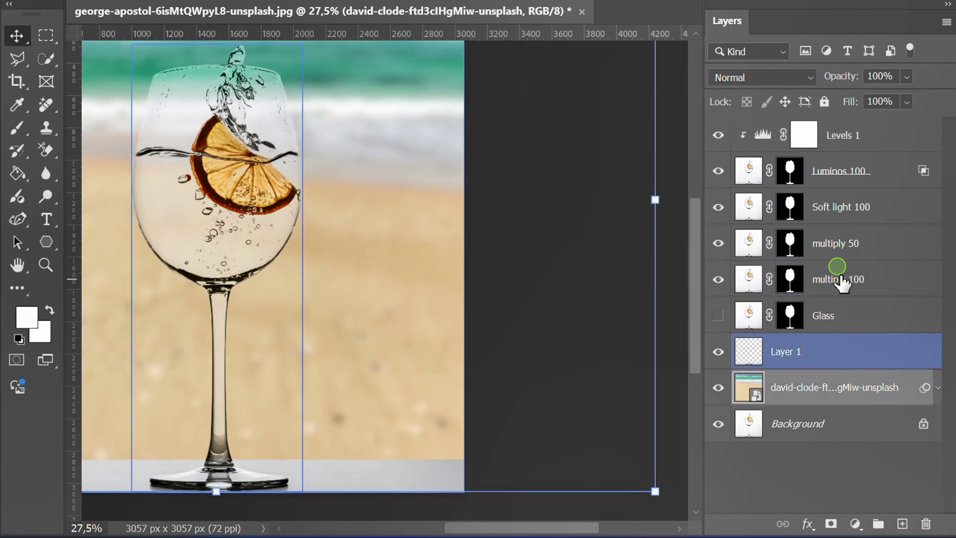
click(824, 102)
drag(836, 170, 848, 391)
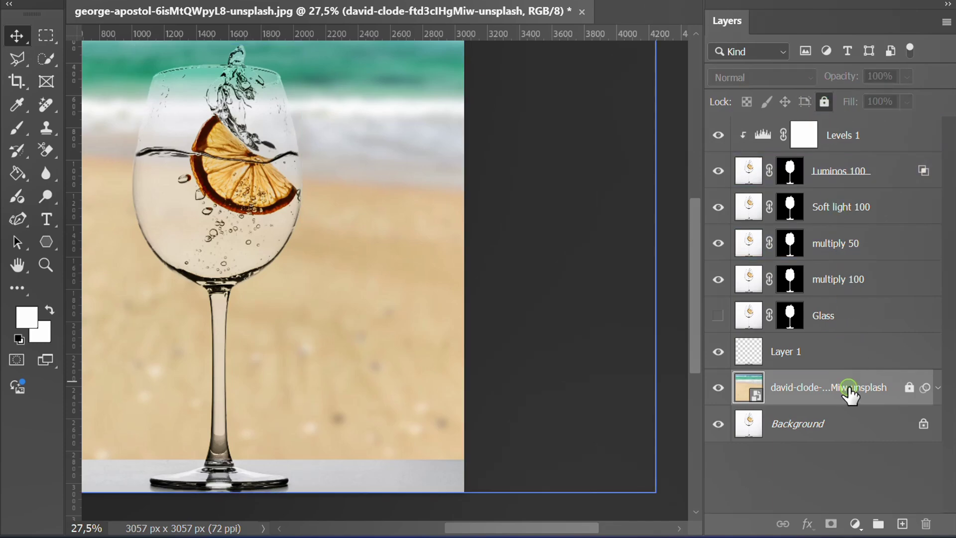
click(835, 428)
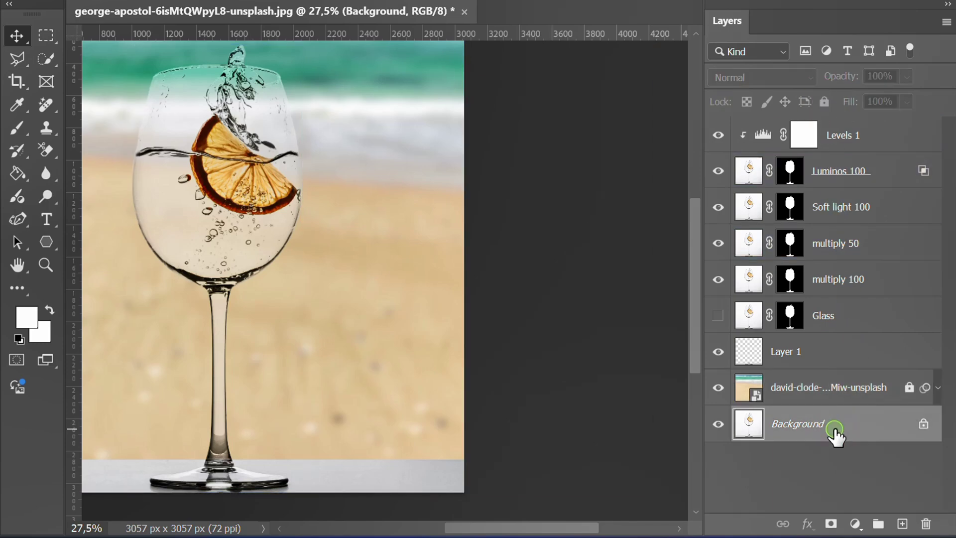
Duplicate the Background with Ctrl+J, rename the copy Lemon, and move it to the top
key(ctrl+j)
click(795, 424)
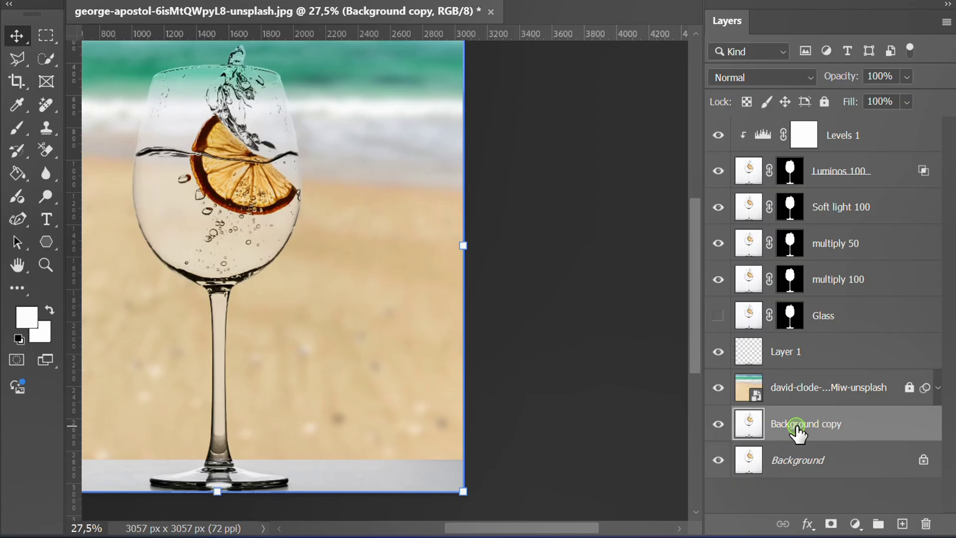
double_click(795, 425)
text(Lemon)
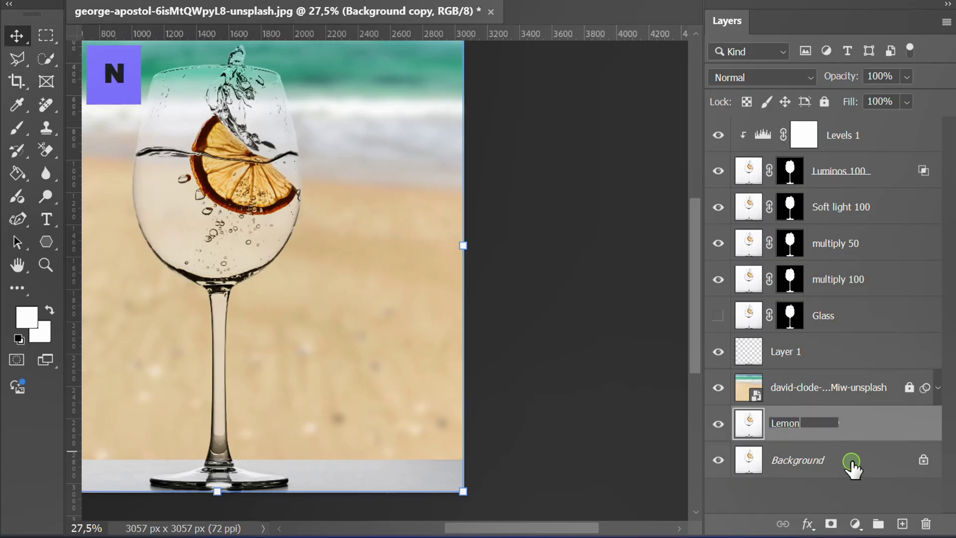
drag(871, 427, 836, 125)
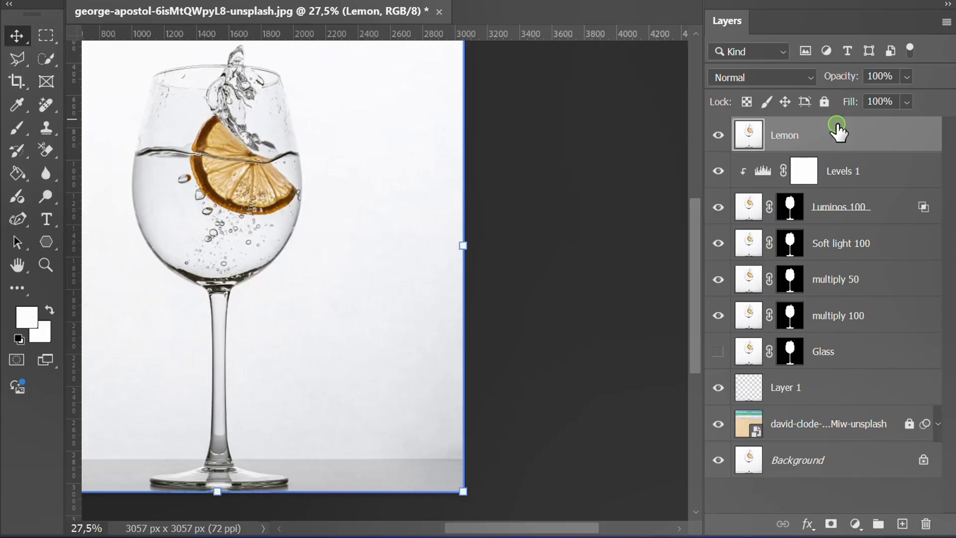
scroll(667, 201, down, 1)
scroll(271, 210, down, 2)
scroll(262, 205, up, 5)
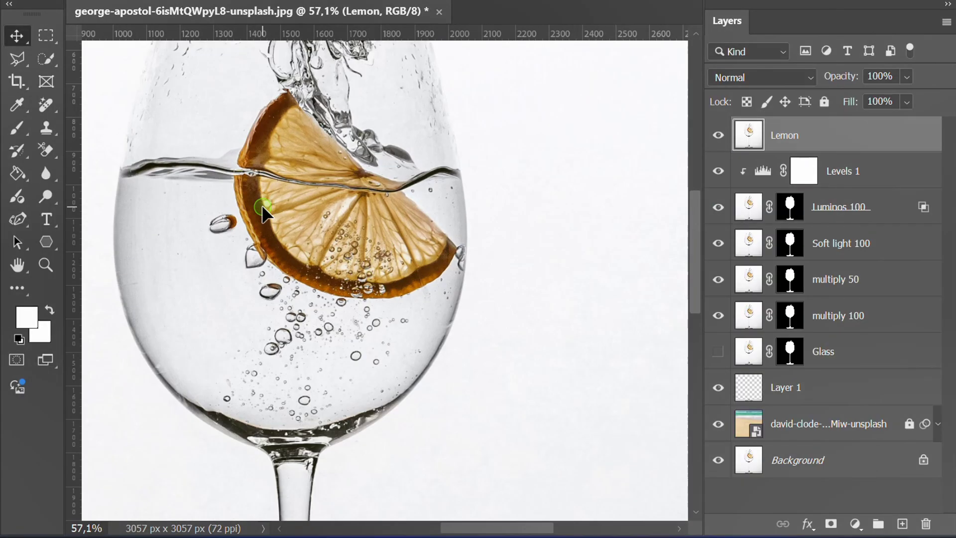
Select the lemon slice with the Quick Selection Tool
scroll(262, 205, up, 1)
right_click(45, 60)
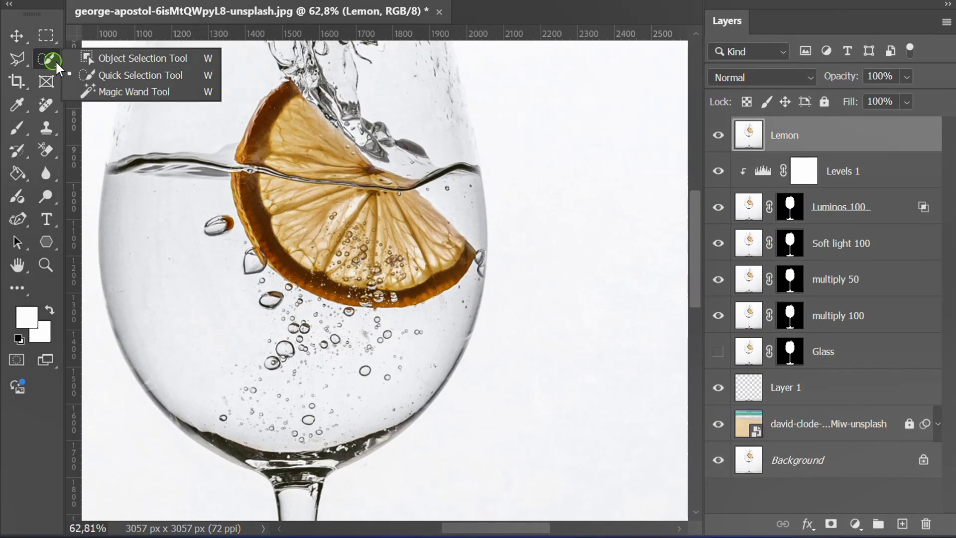
click(118, 73)
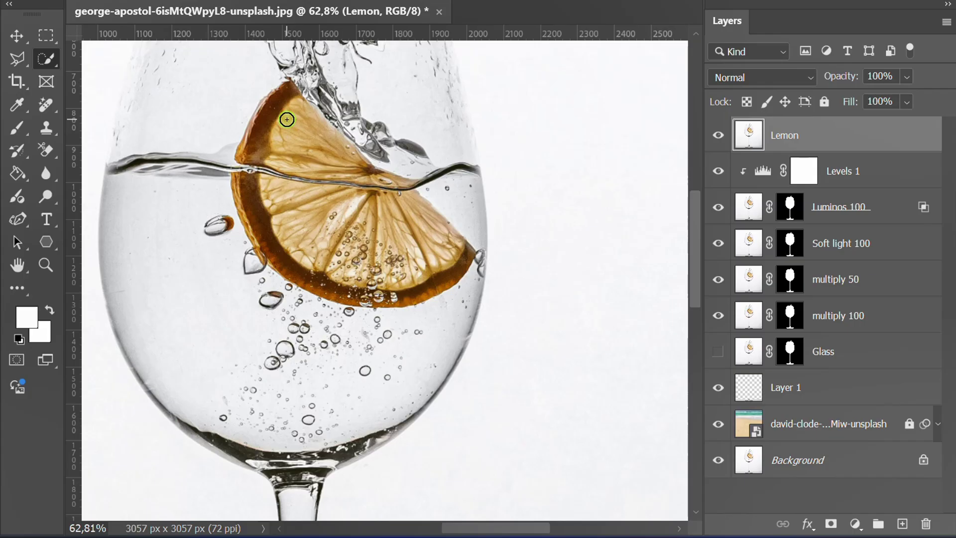
mouse_move(286, 119)
mouse_down()
mouse_move(434, 259)
mouse_move(271, 137)
mouse_up()
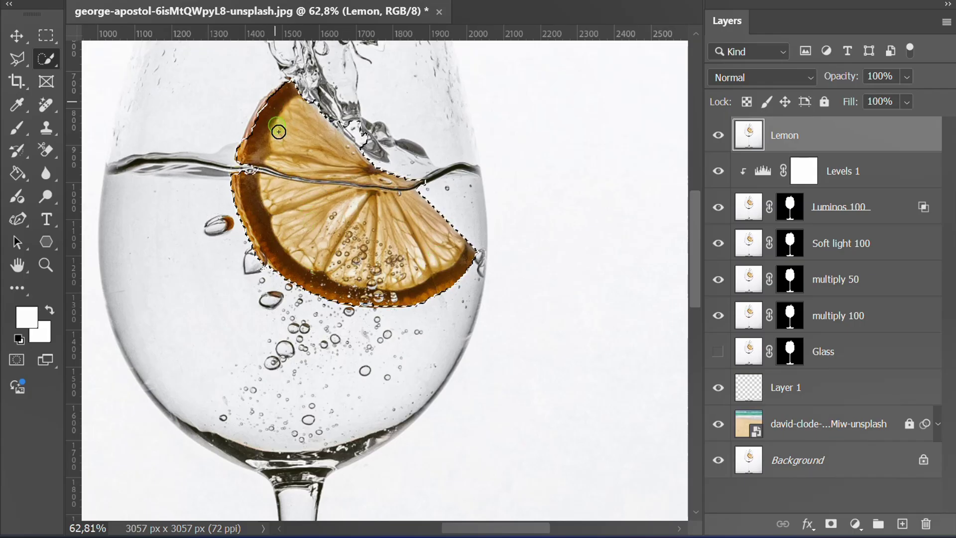
Add a layer mask to Lemon from the selection and target the layer's pixels
scroll(273, 99, up, 2)
scroll(273, 100, up, 1)
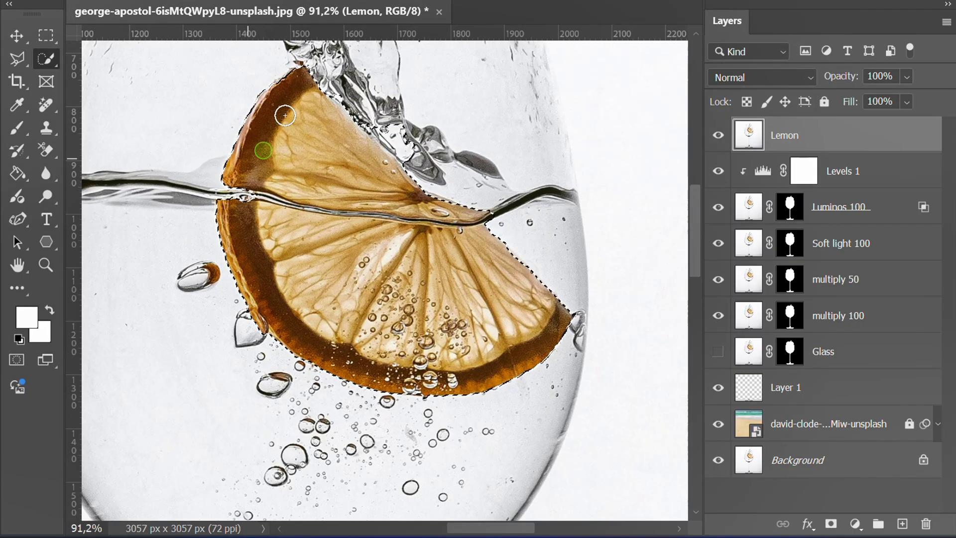
scroll(259, 149, down, 6)
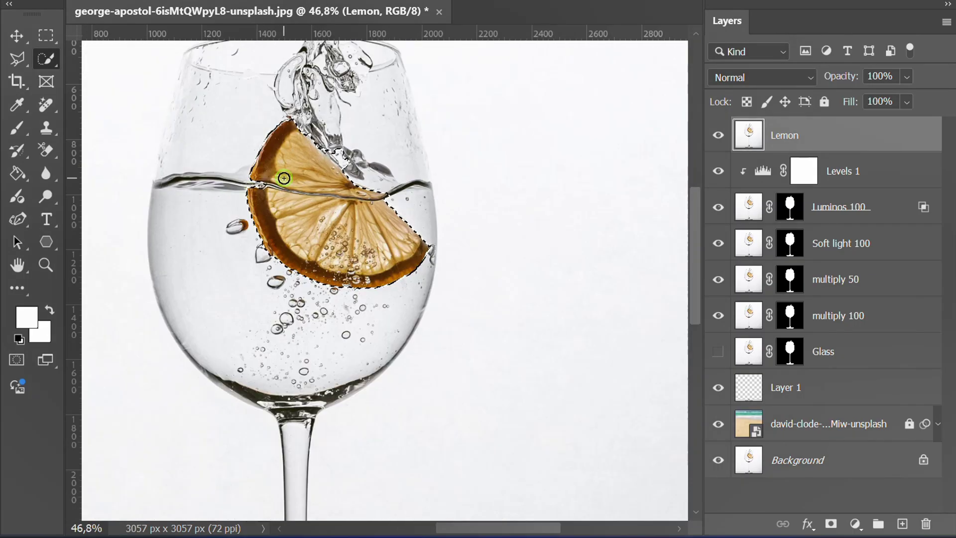
click(831, 523)
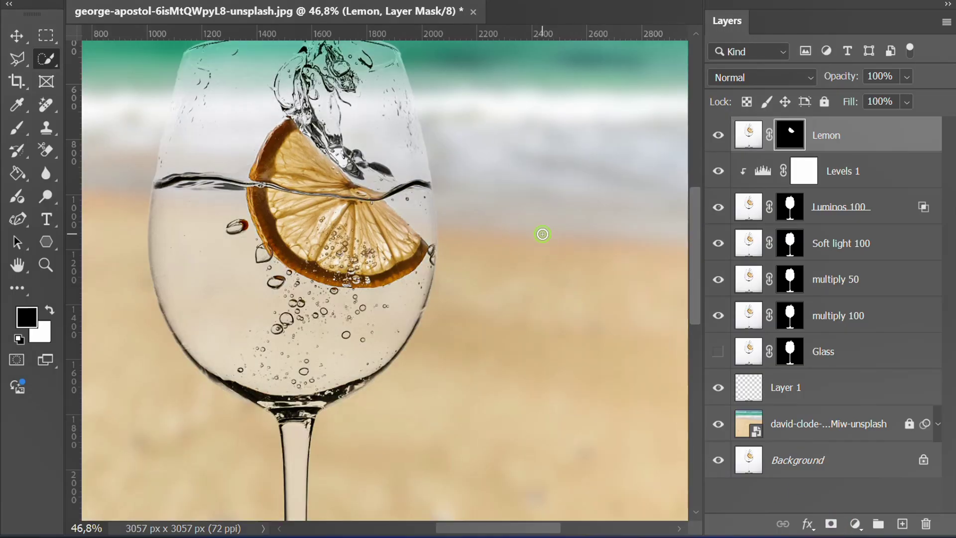
click(864, 141)
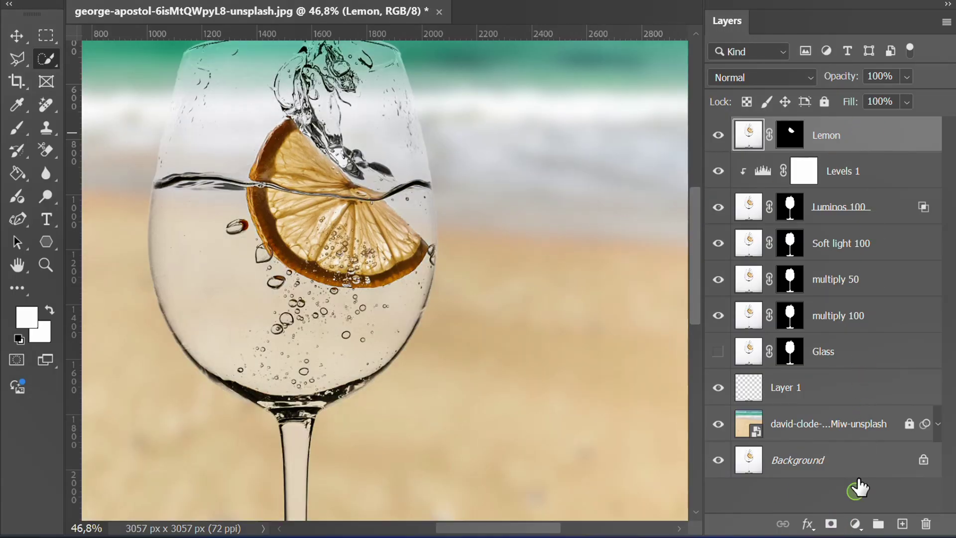
Add a Color Balance layer clipped to Lemon with Cyan–Red +25 and Yellow–Blue -14
click(856, 523)
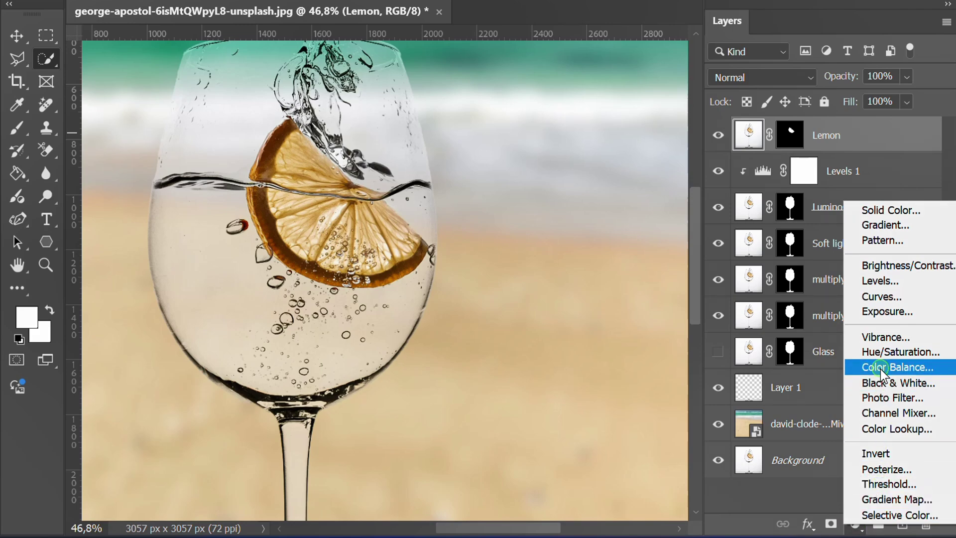
click(919, 365)
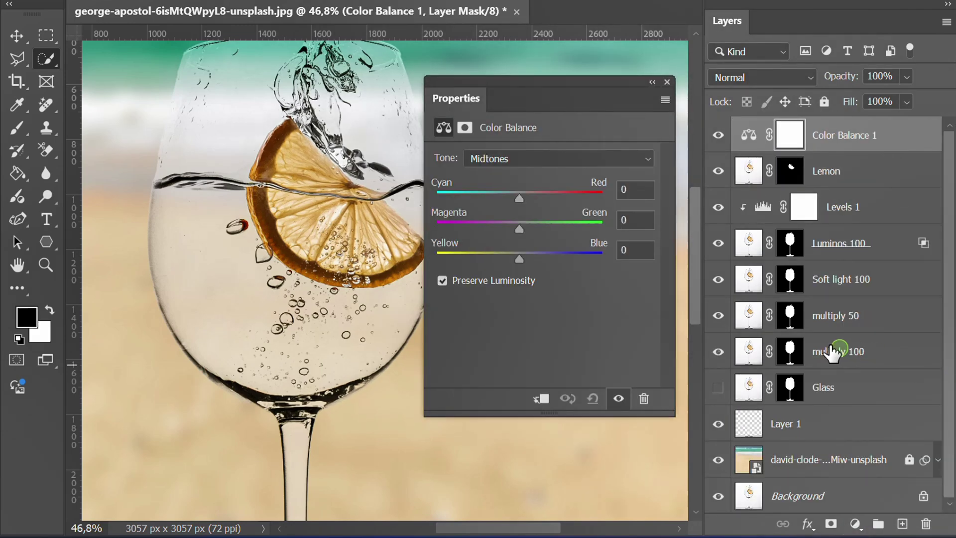
double_click(633, 253)
text(-12)
key(Return)
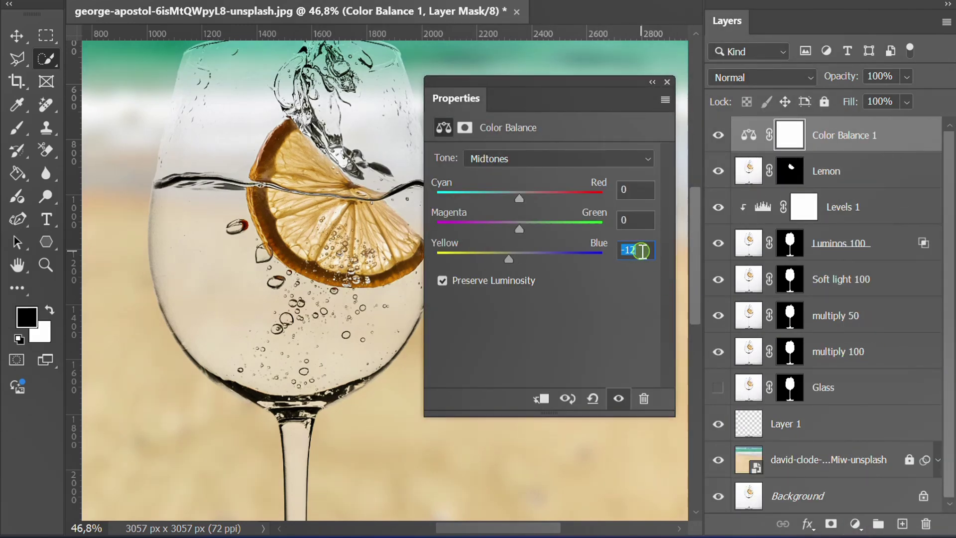
text(-14)
double_click(641, 190)
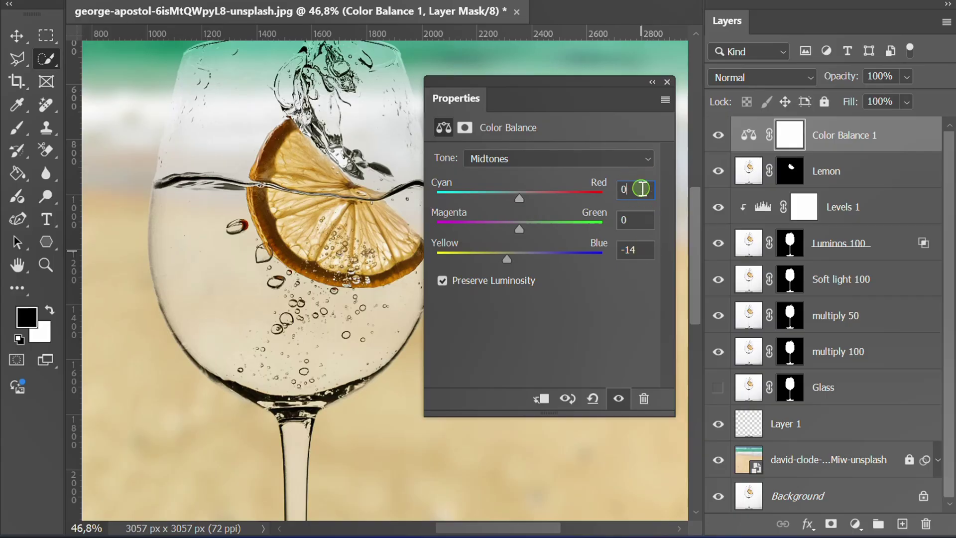
text(9)
key(Return)
key(Up)
key(Up)
key(Up)
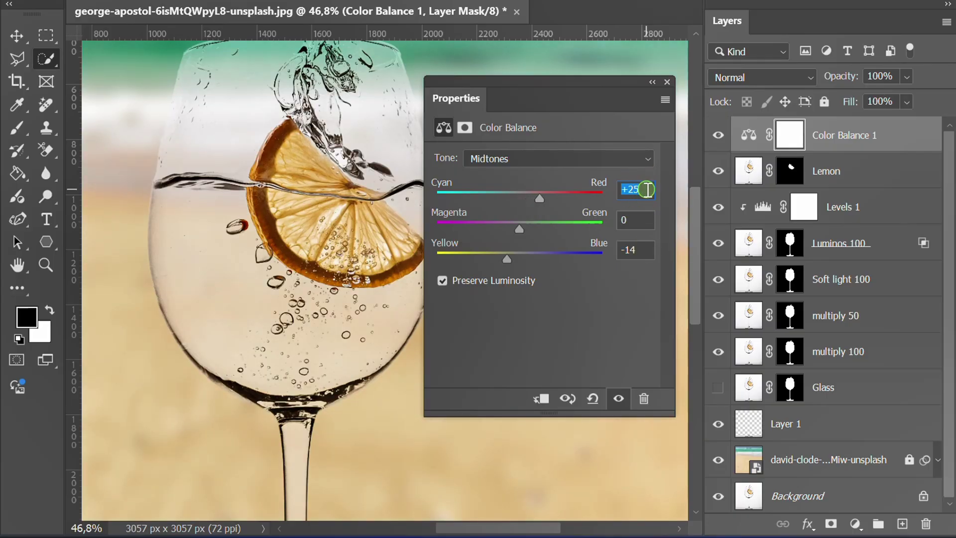
click(541, 398)
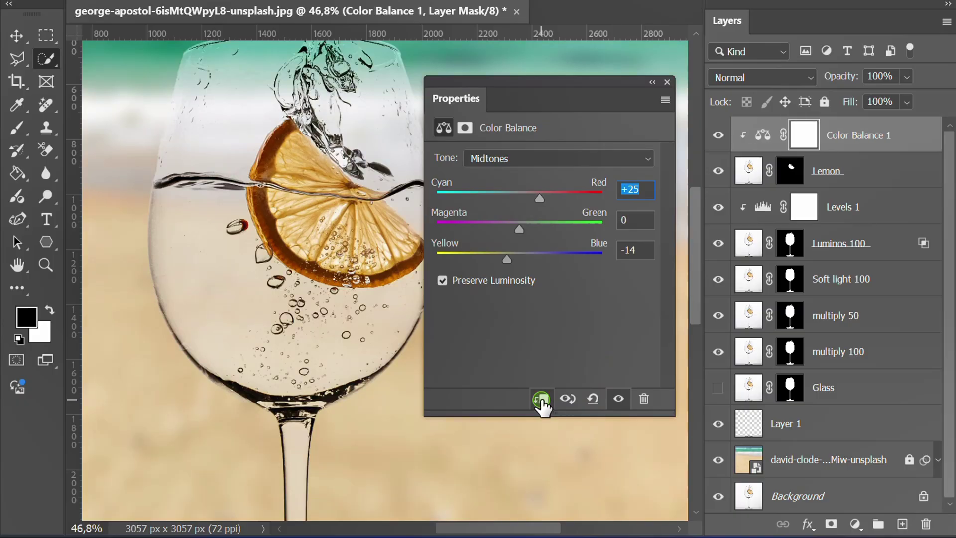
click(666, 82)
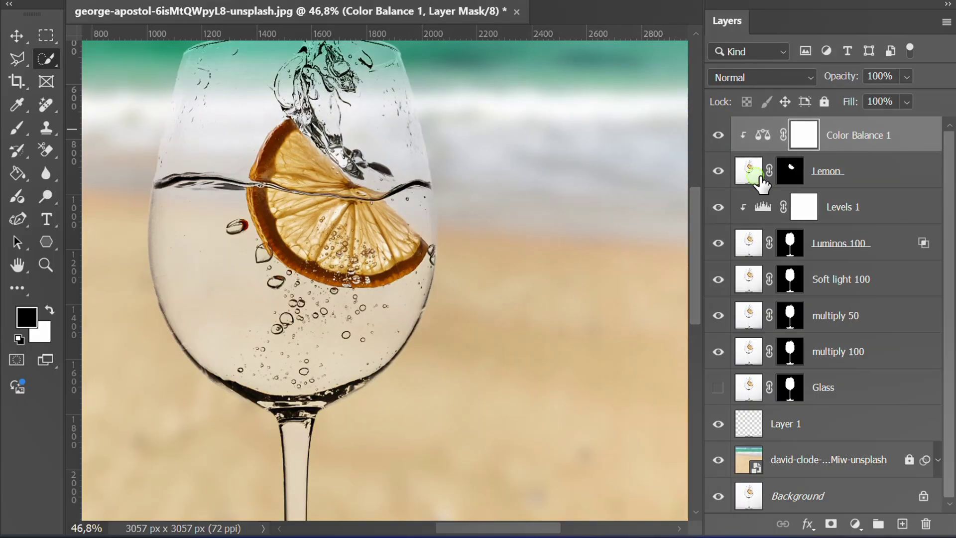
click(868, 174)
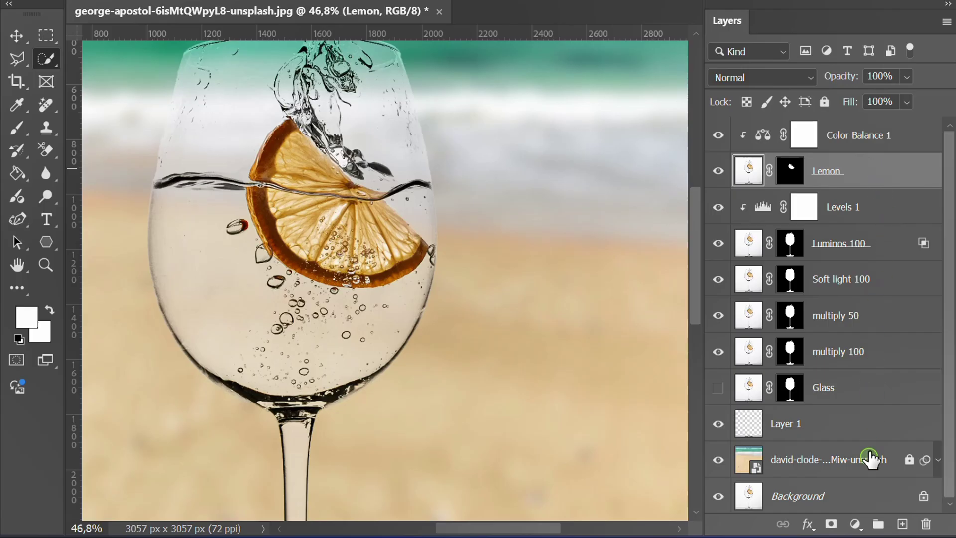
Add a Hue/Saturation layer above Lemon with Saturation raised to +10
click(856, 523)
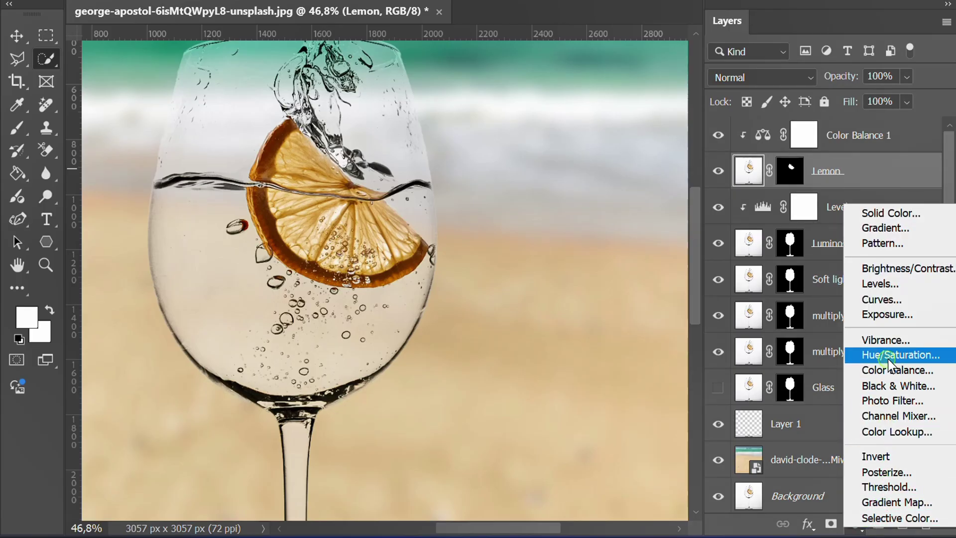
click(932, 354)
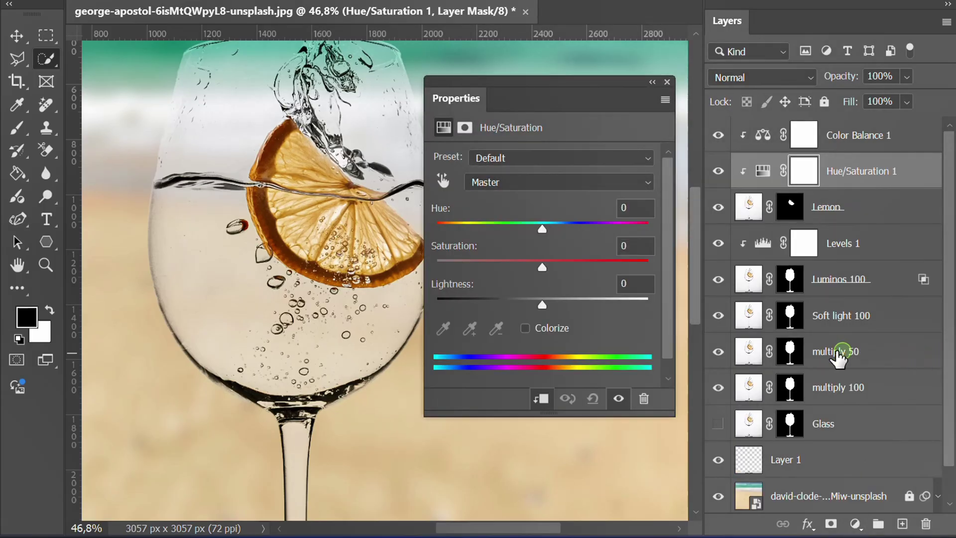
click(642, 247)
key(Up)
key(Up)
key(Up)
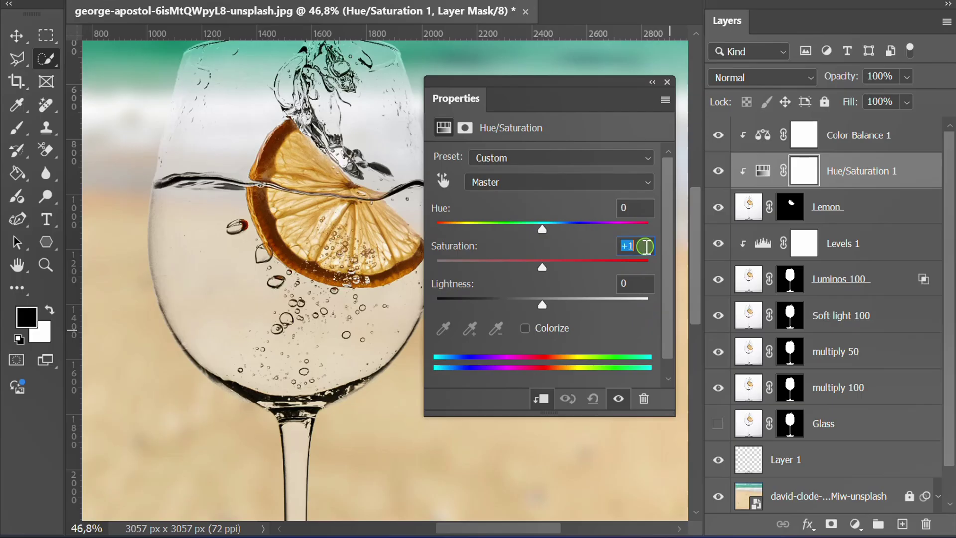
key(Up)
key(Up)
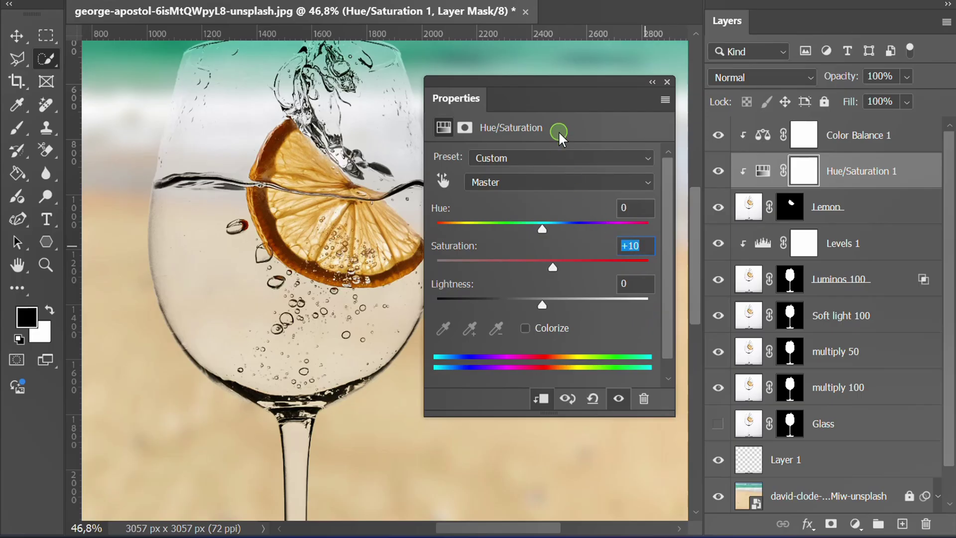
click(665, 81)
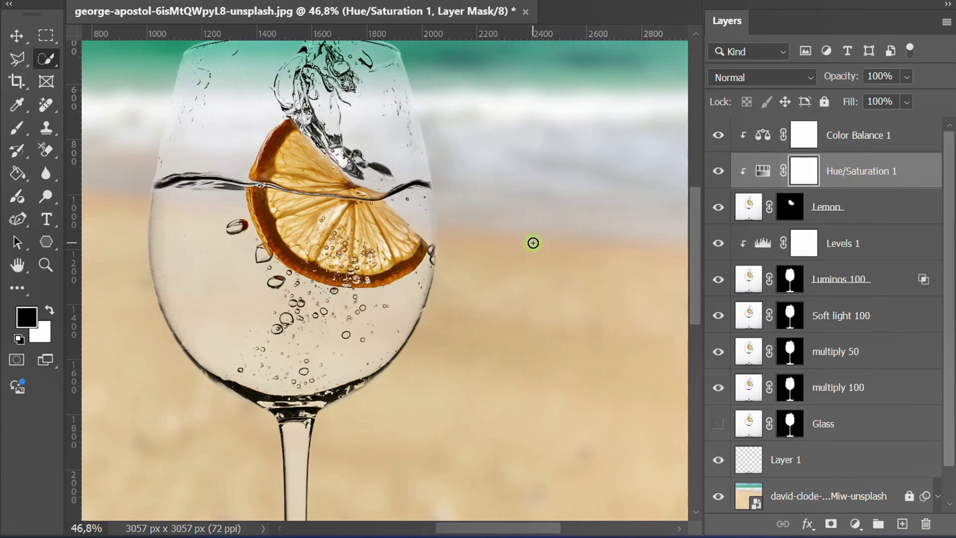
click(903, 125)
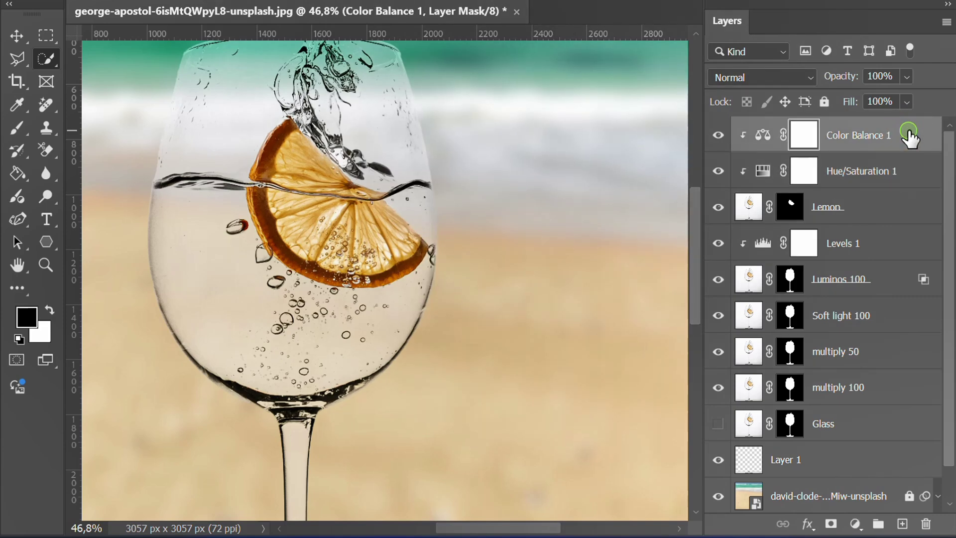
Group the layers from Color Balance 1 to the beach photo into Group 1, then compare its visibility
shift+click(818, 496)
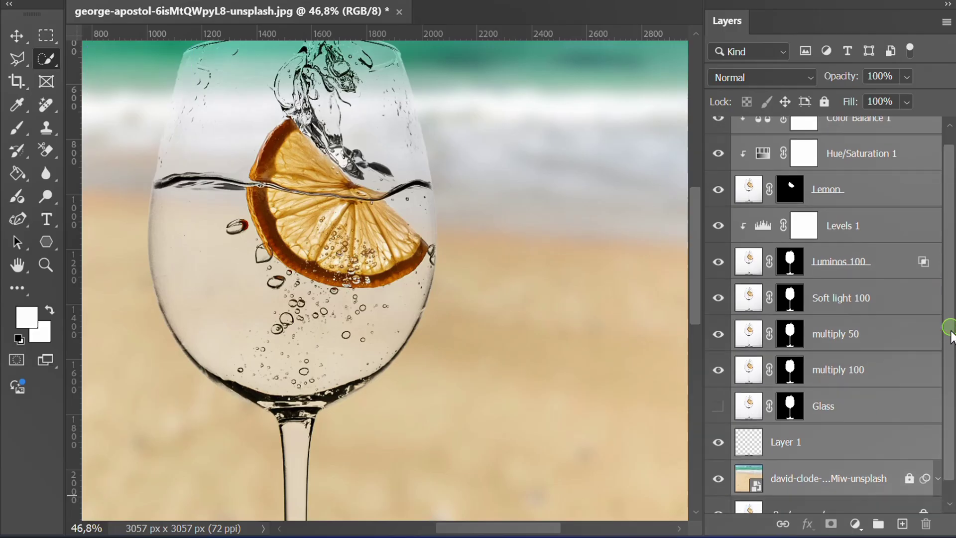
drag(946, 310, 947, 378)
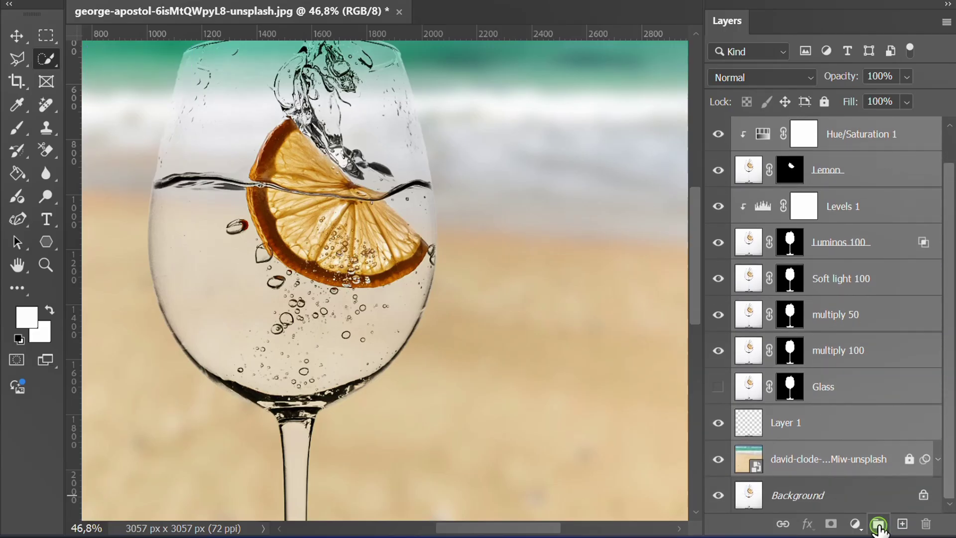
click(877, 522)
key(ctrl+0)
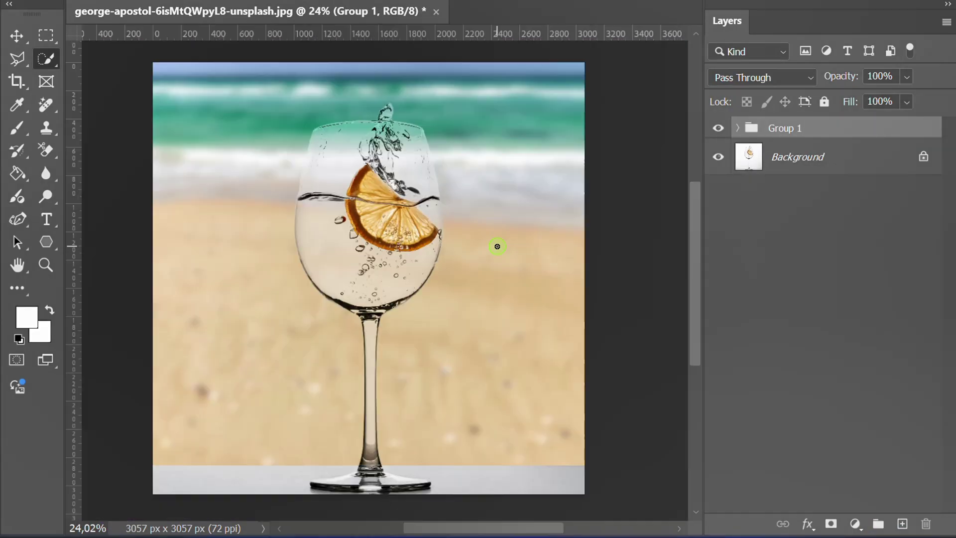
click(717, 131)
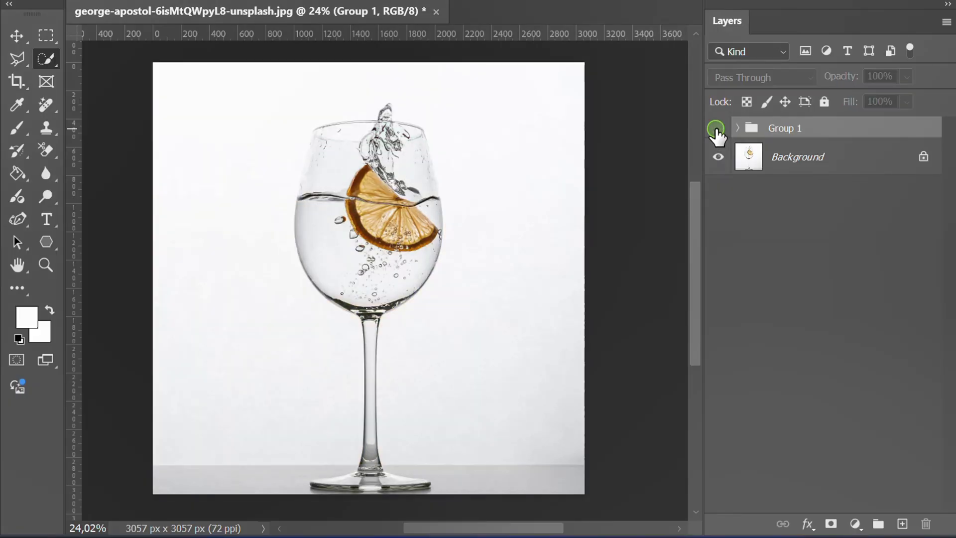
click(718, 131)
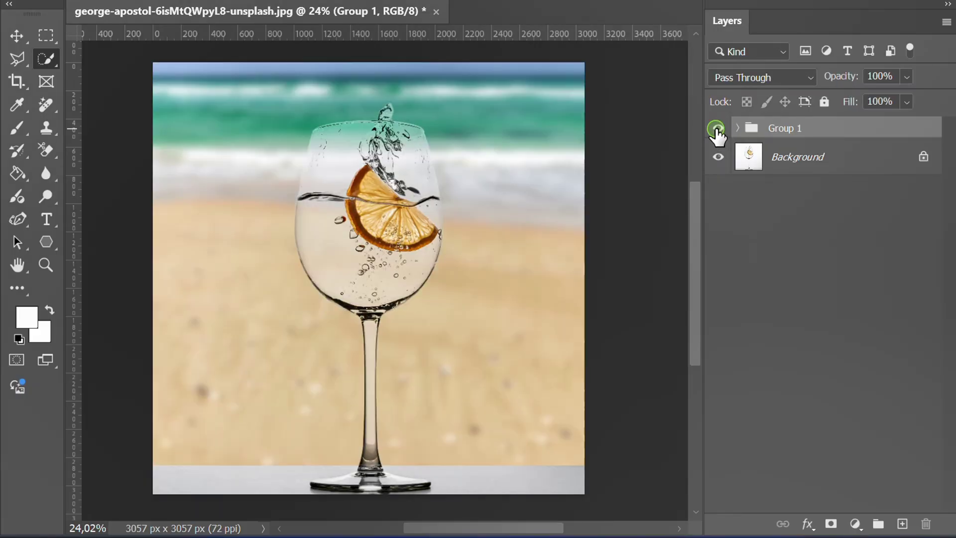
click(739, 220)
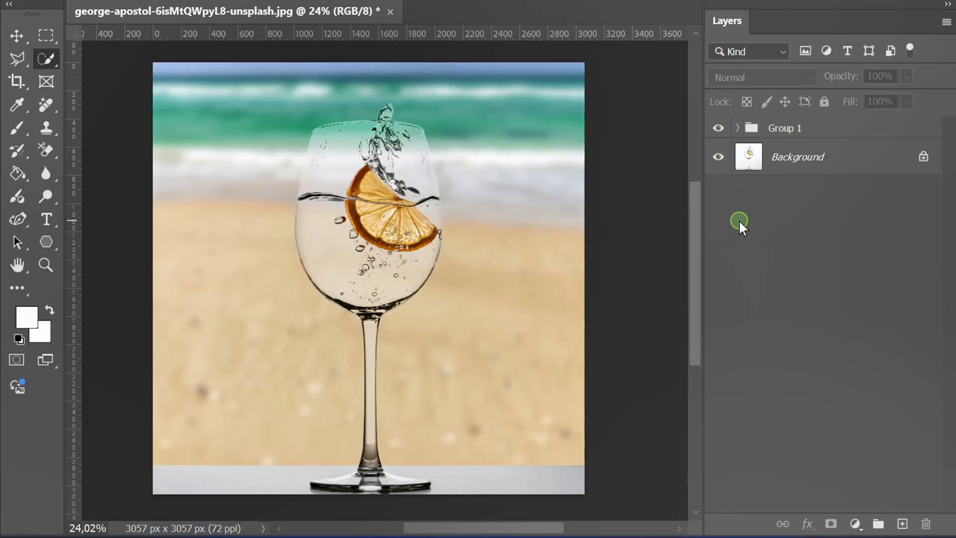